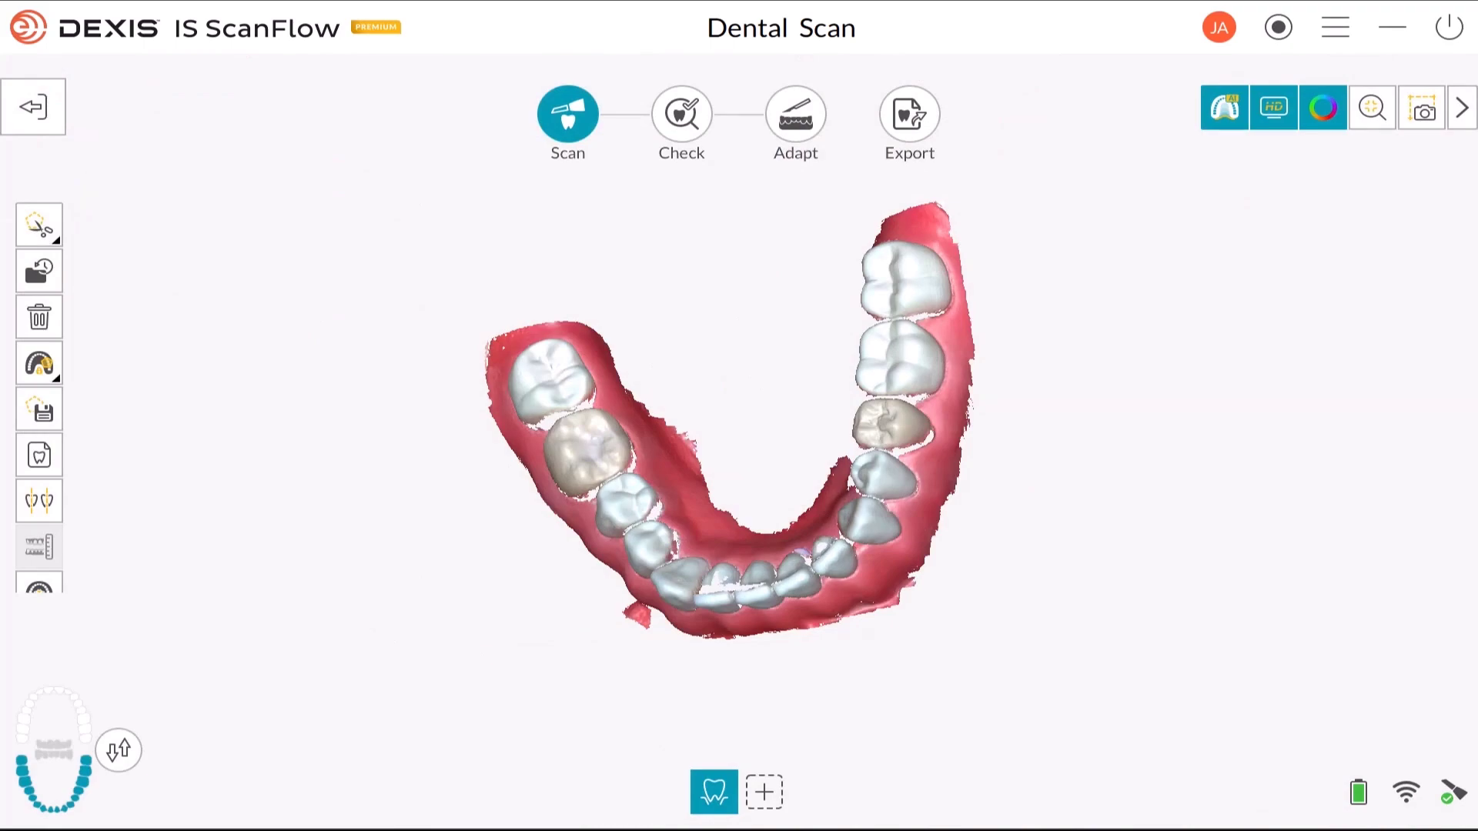
- Record the bite scans and display the fourth bite from the Occlusion Gallery
left_click(51, 751)
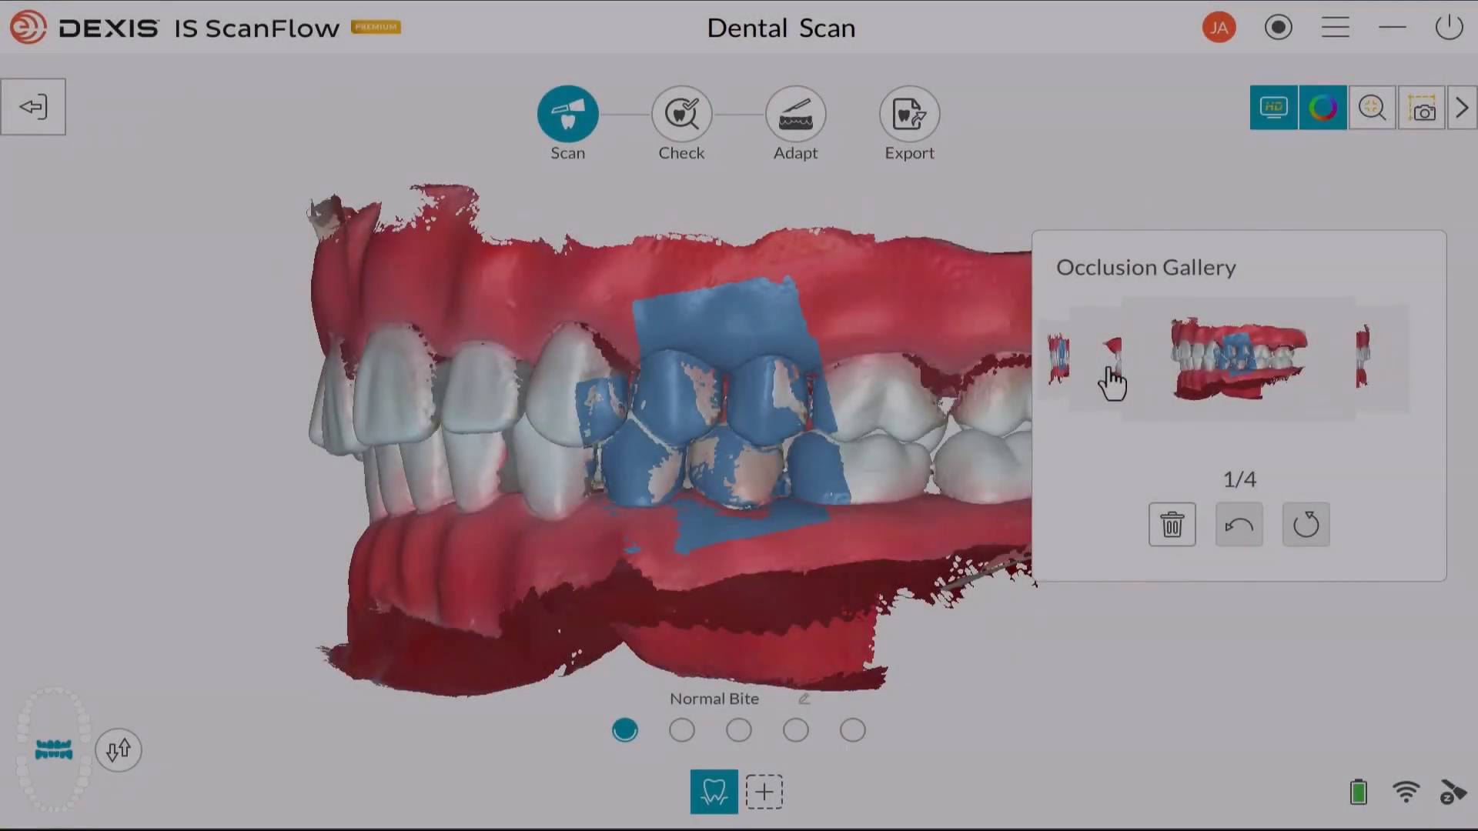
left_click(1112, 381)
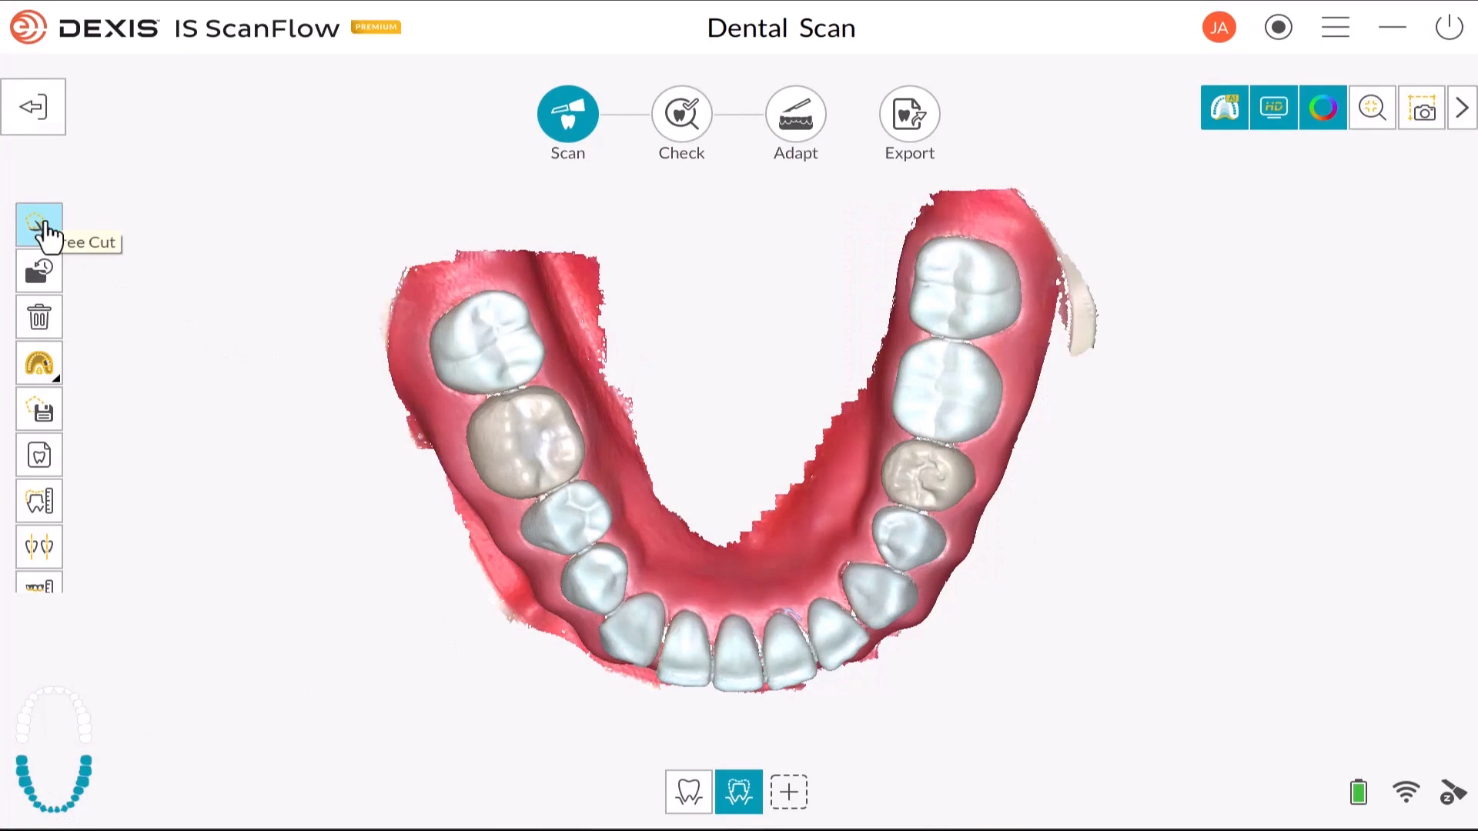
- Cut the tan molar out of the lower-arch scan with Free Cut
left_click(39, 225)
left_click(555, 371)
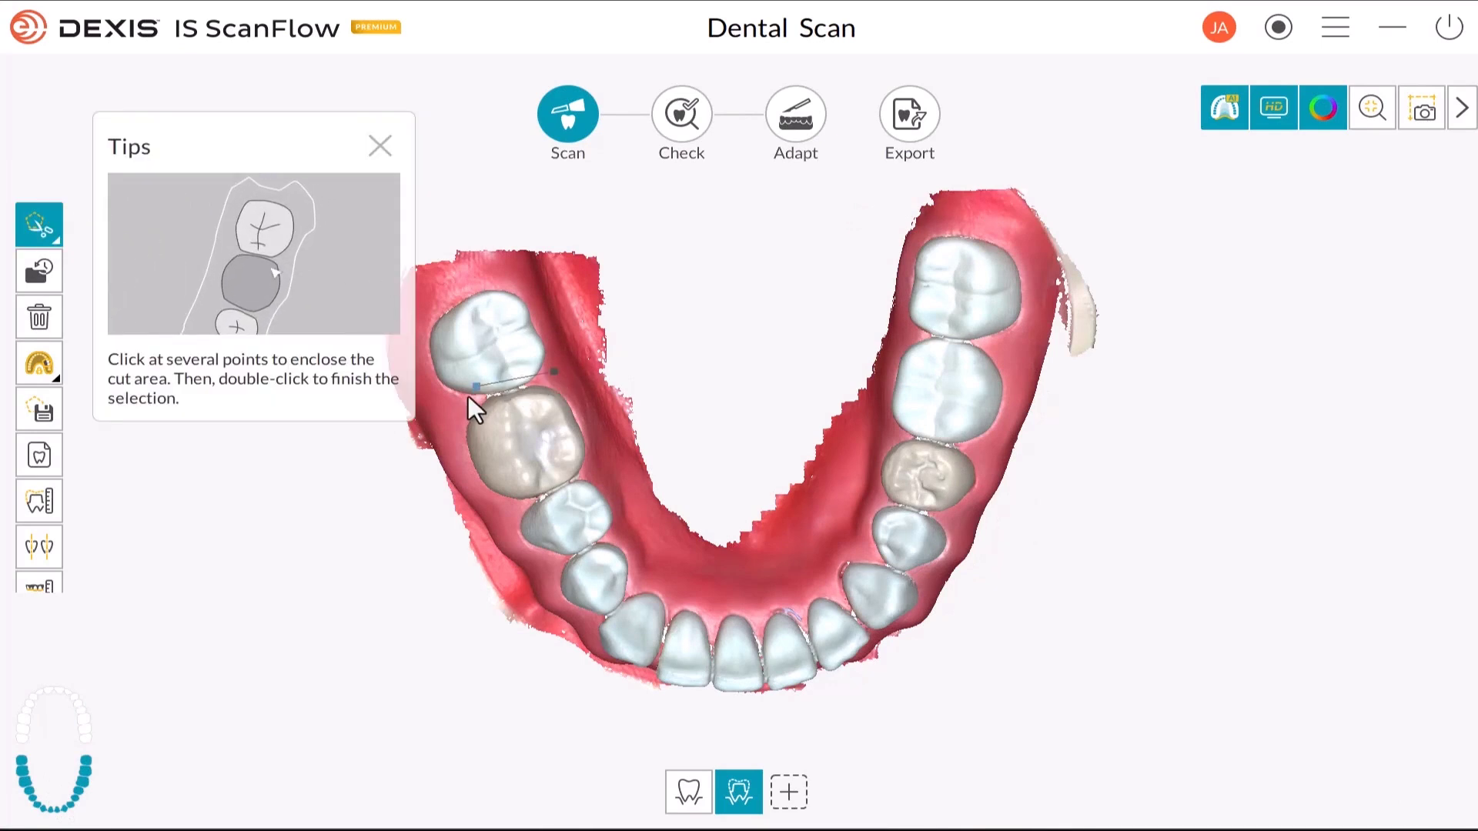
left_click(461, 403)
double_click(594, 408)
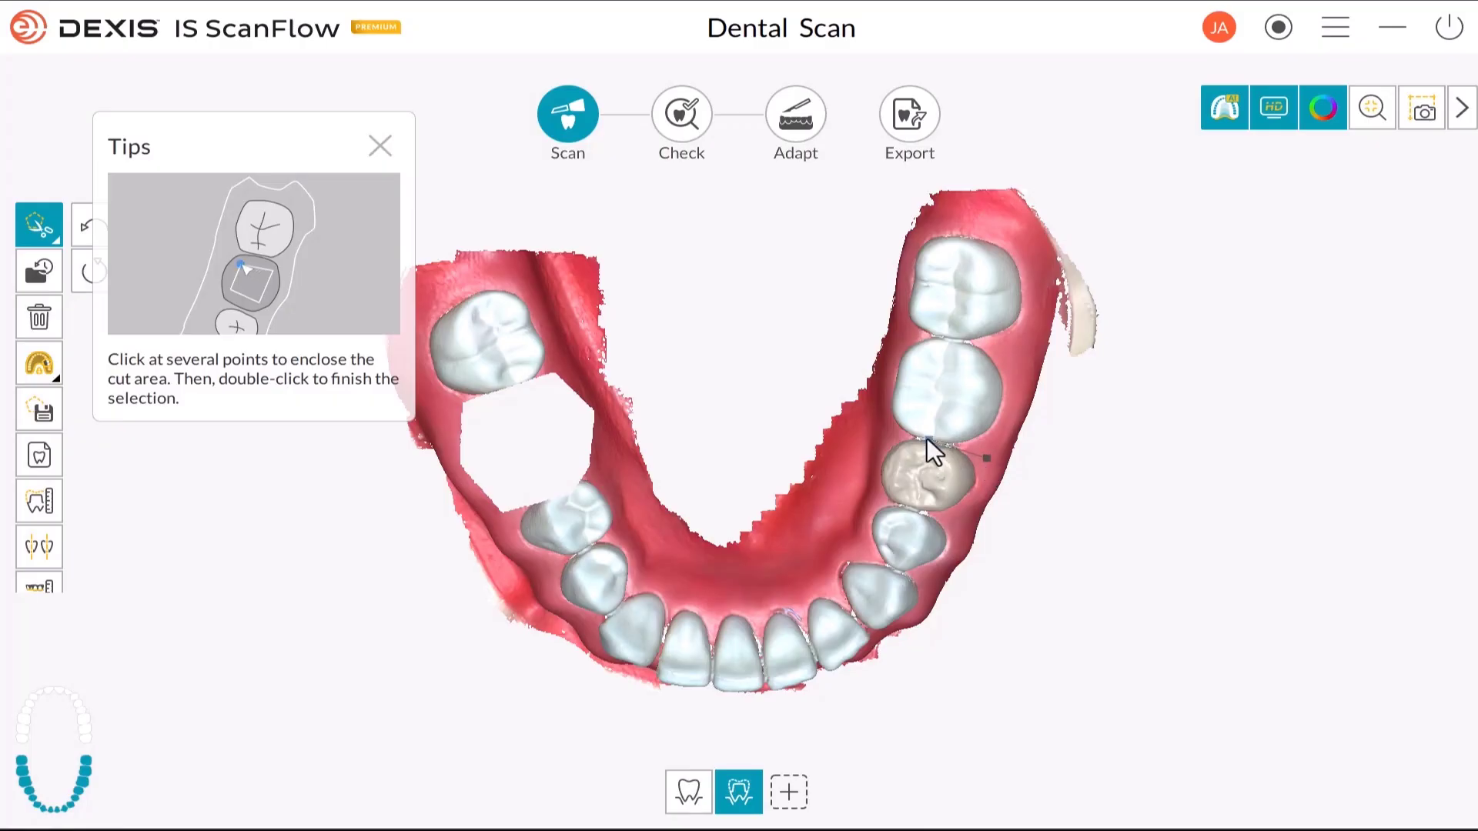
- Cut out the tan premolar on the other side, then exit Free Cut
left_click(927, 437)
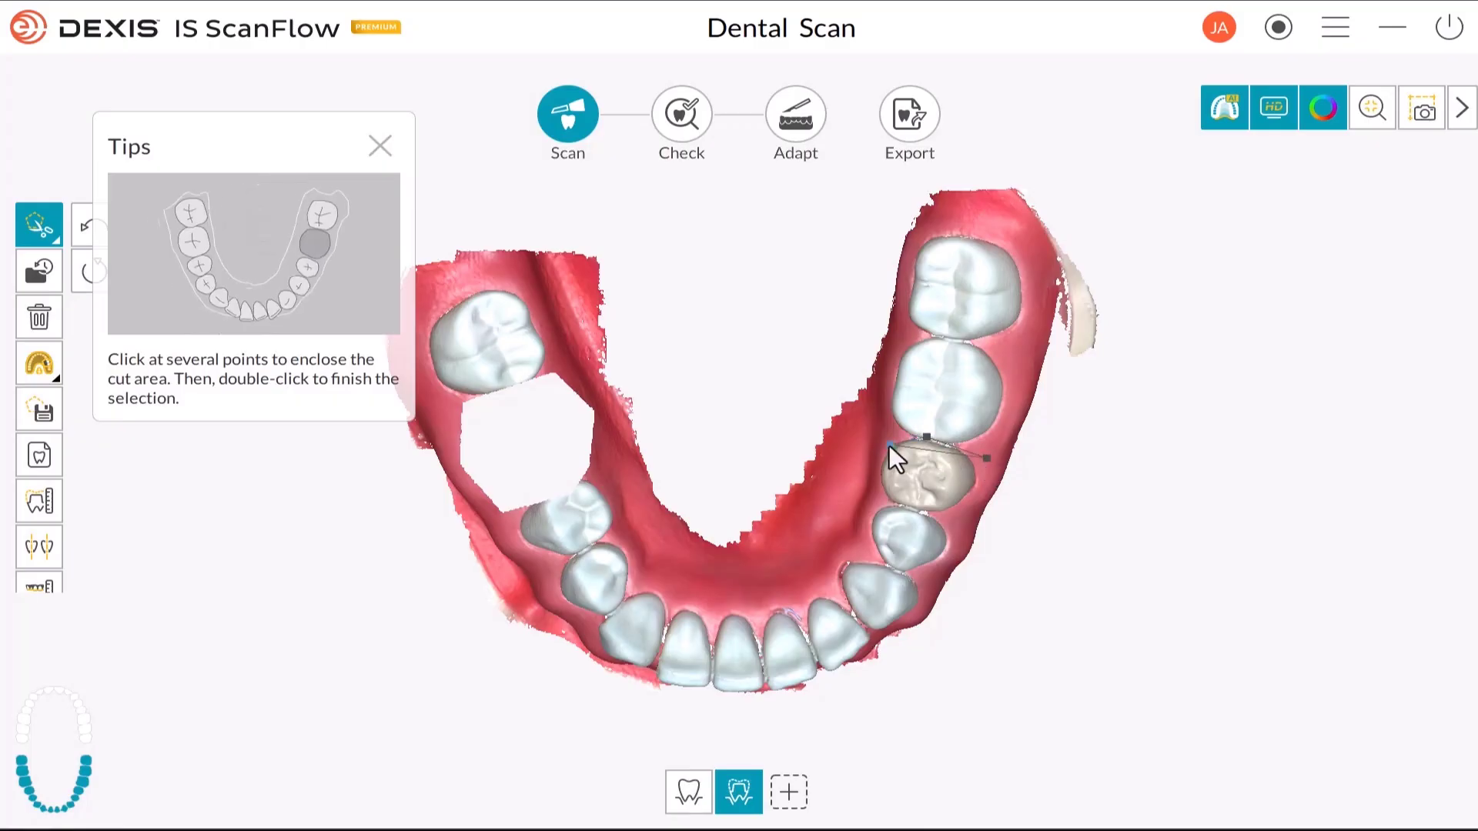
left_click(889, 445)
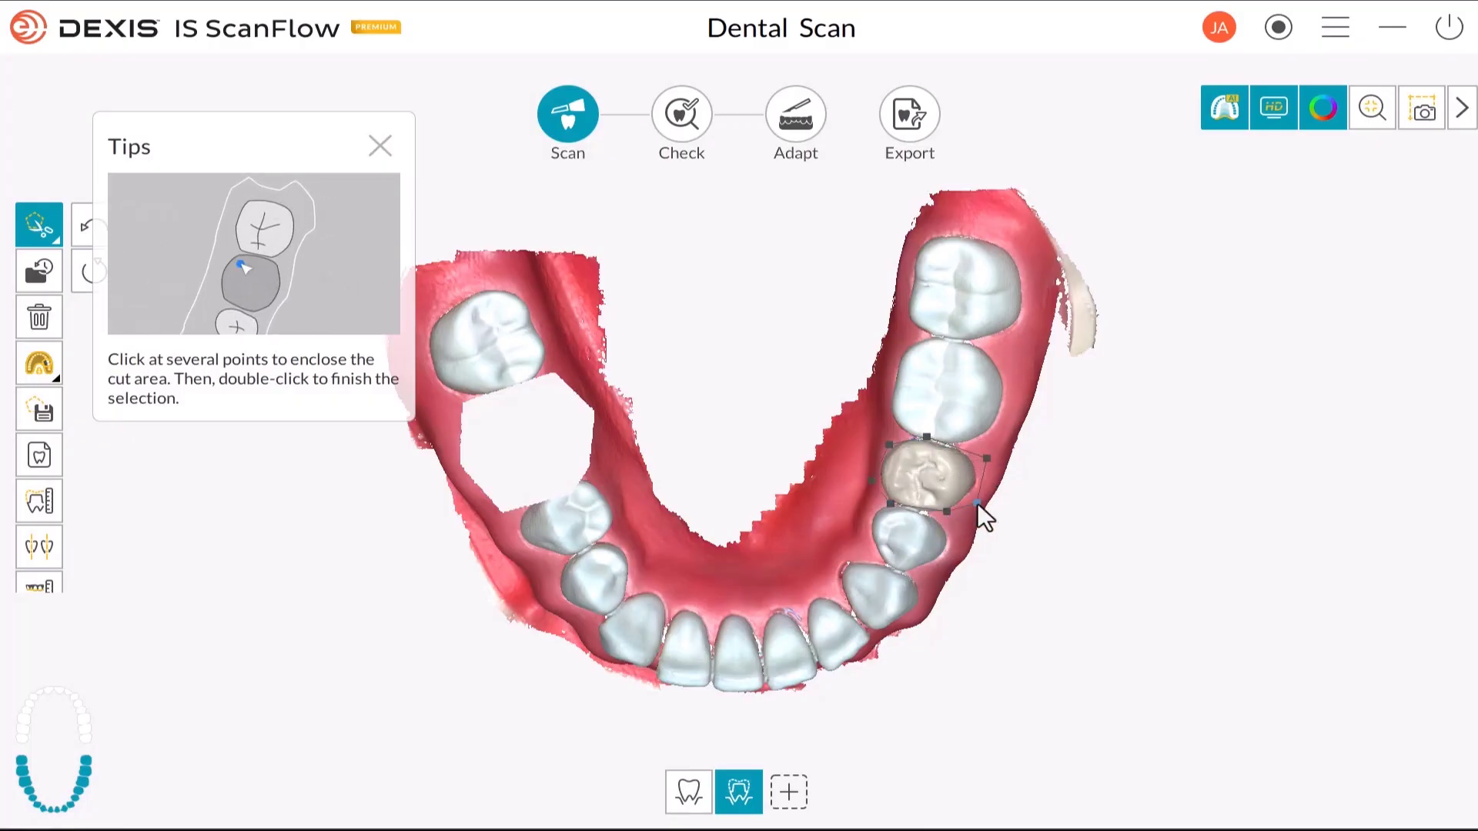
double_click(980, 505)
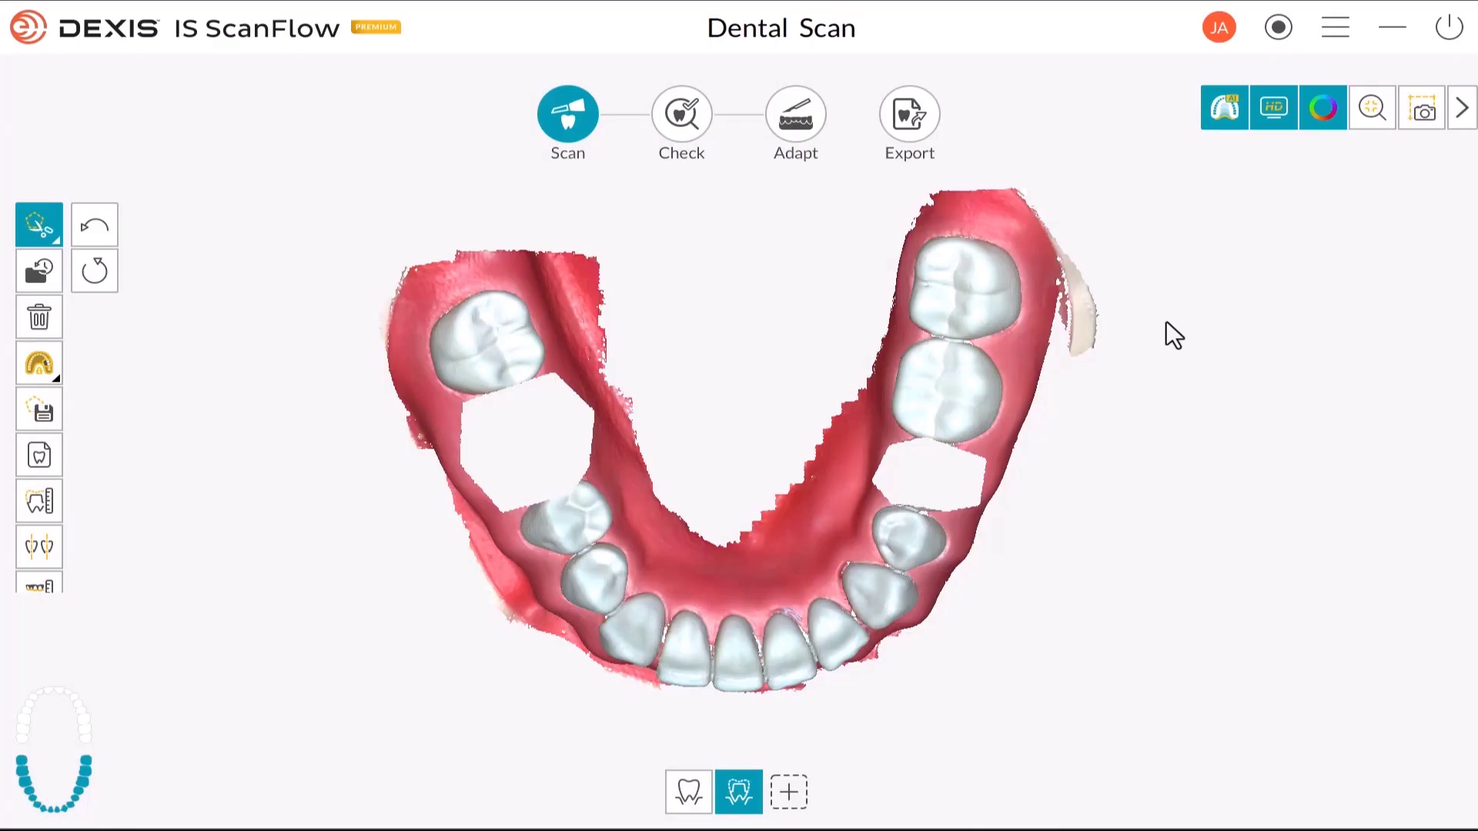
left_click(40, 227)
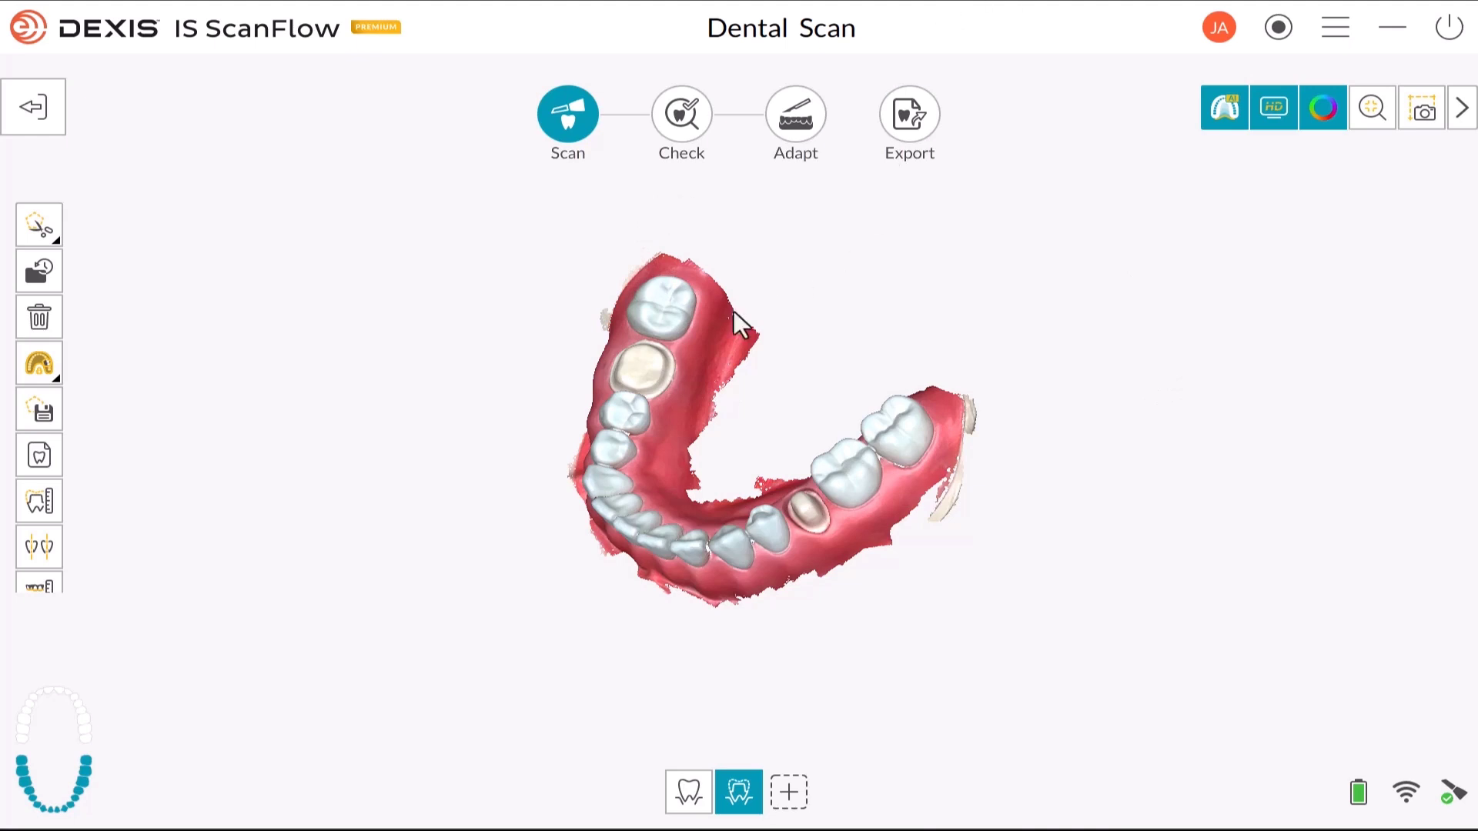
- Rotate the rescanned lower arch to inspect the two refilled gaps
mouse_move(752, 455)
left_mouse_down()
mouse_move(939, 251)
mouse_move(794, 490)
mouse_move(880, 520)
mouse_move(988, 501)
mouse_move(723, 508)
mouse_move(993, 518)
mouse_move(716, 580)
mouse_move(757, 649)
mouse_move(824, 396)
mouse_move(751, 518)
mouse_move(749, 474)
left_mouse_up()
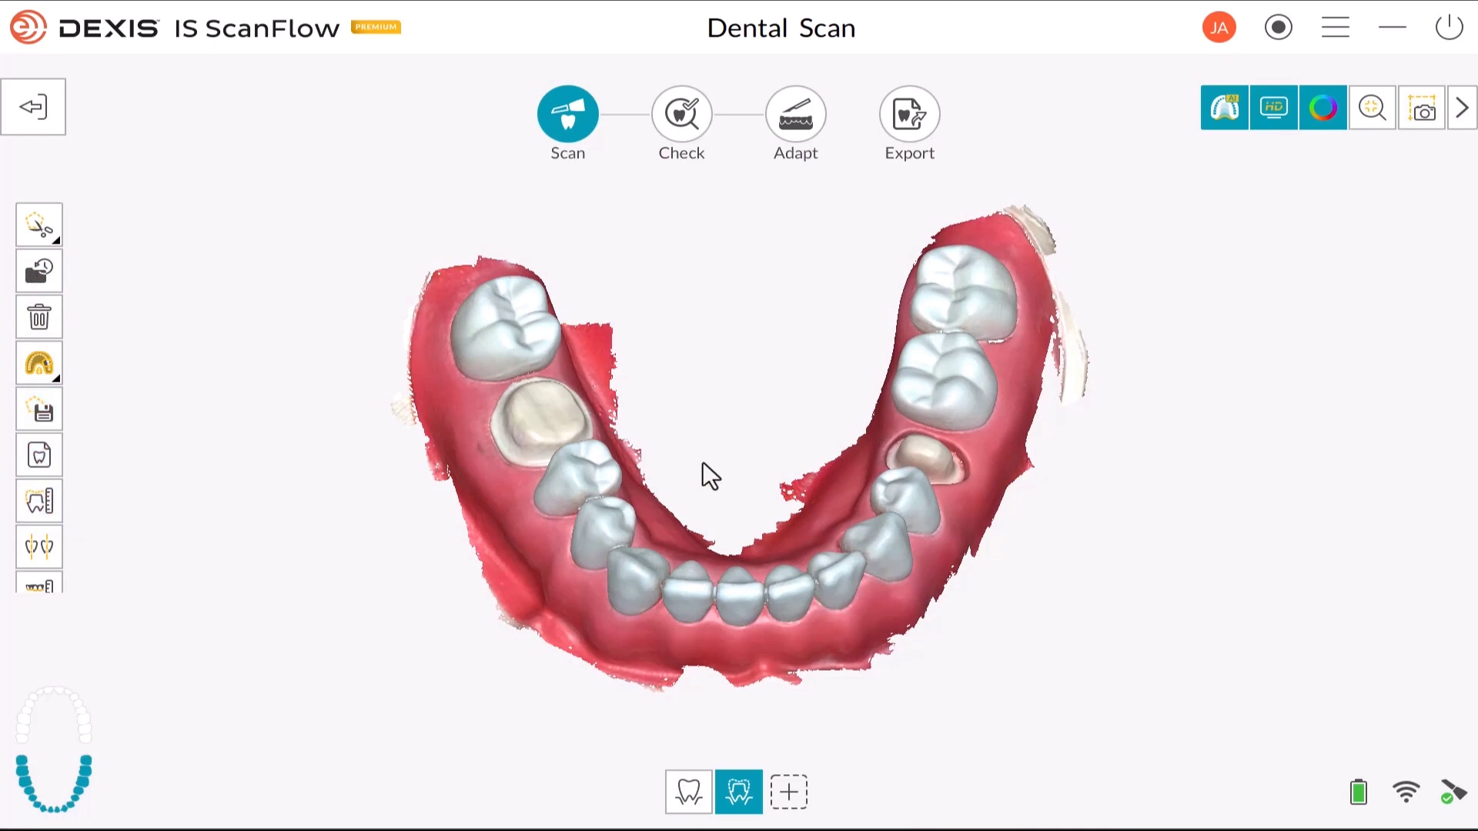
left_click_drag(703, 462, 777, 414)
- Move to the Check stage and orbit the jaws to a frontal view
left_click(682, 146)
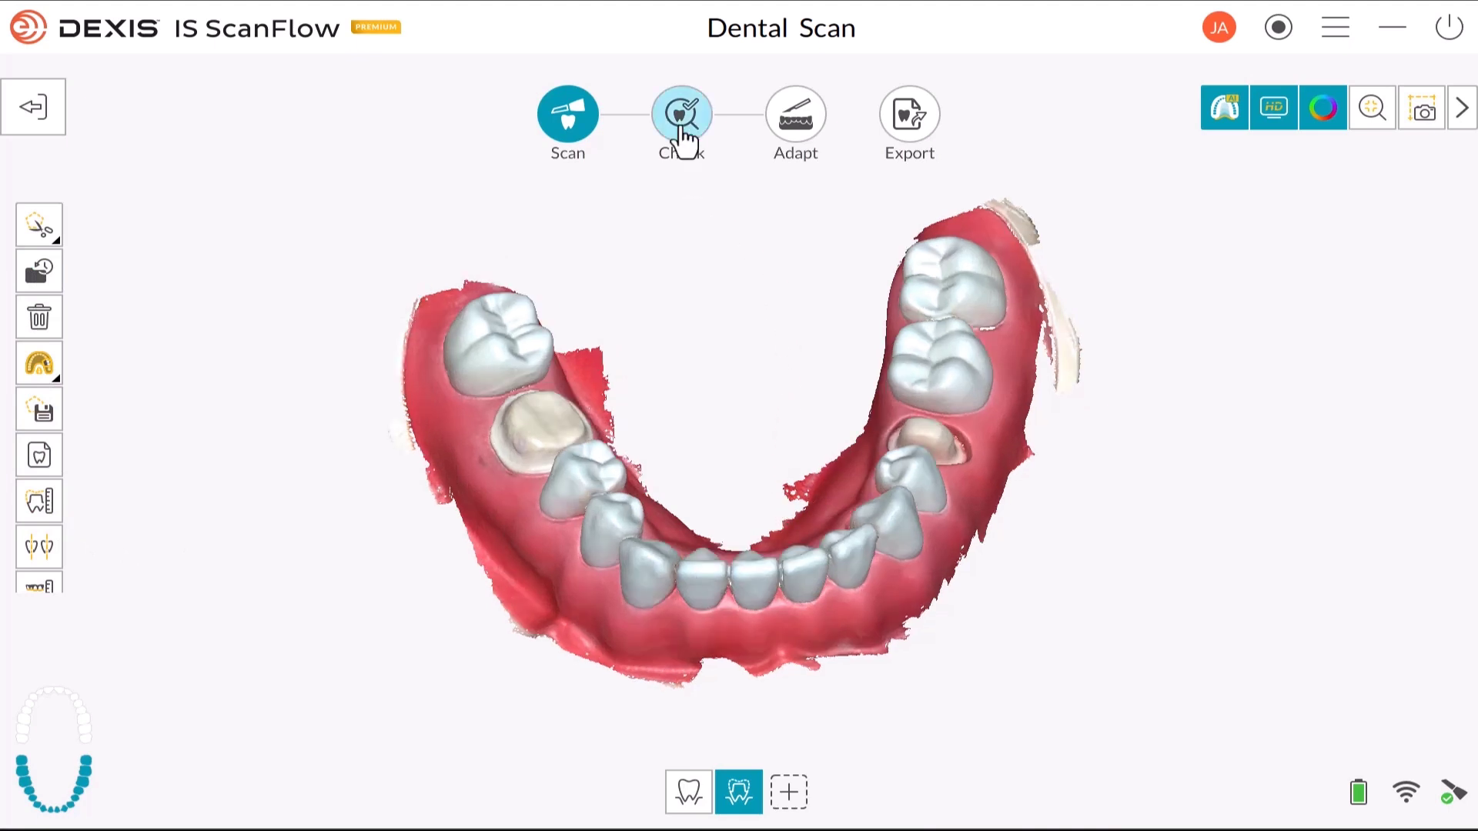
left_click_drag(696, 484, 849, 570)
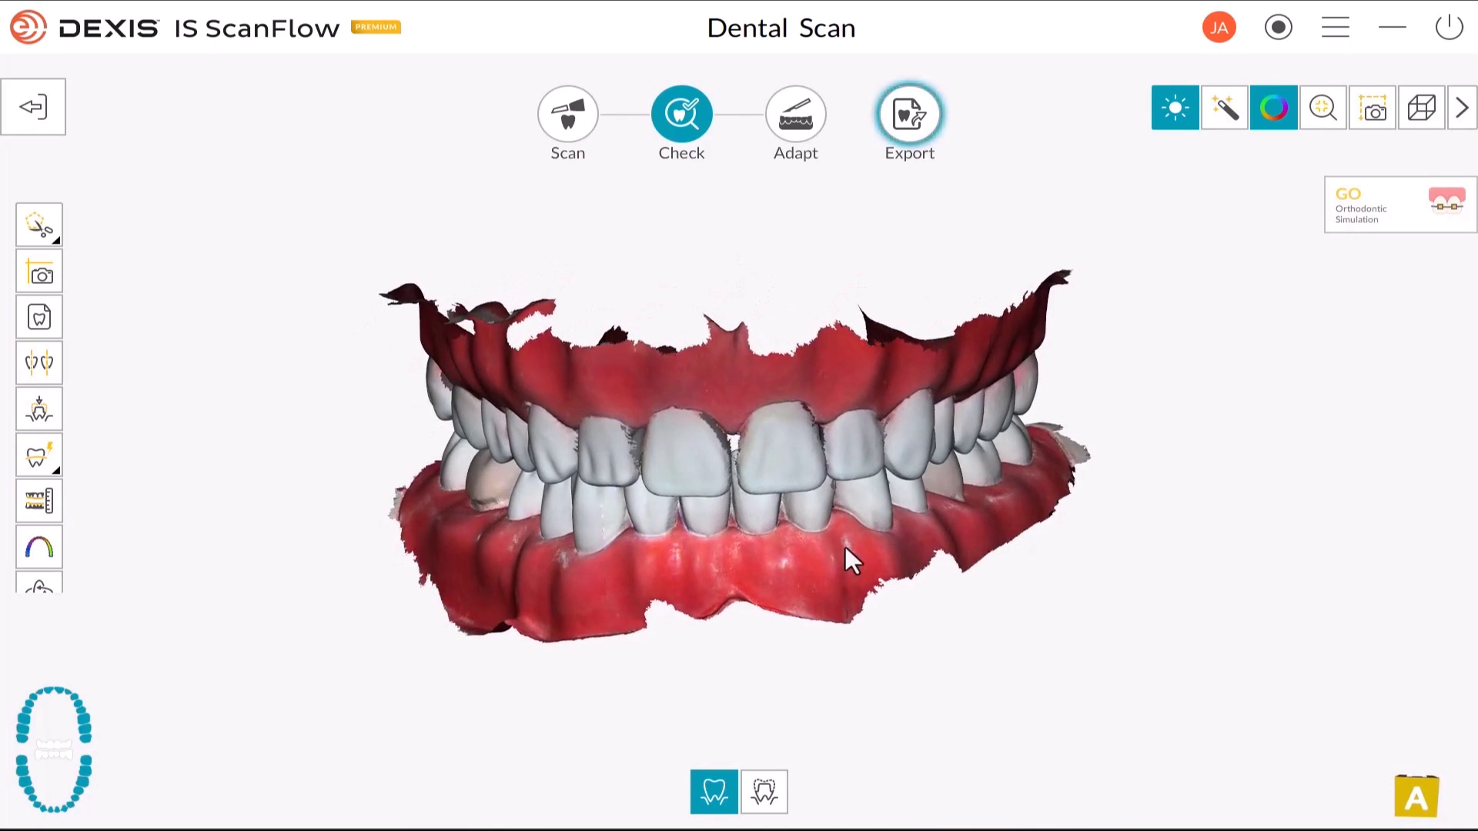
left_click_drag(753, 474, 785, 407)
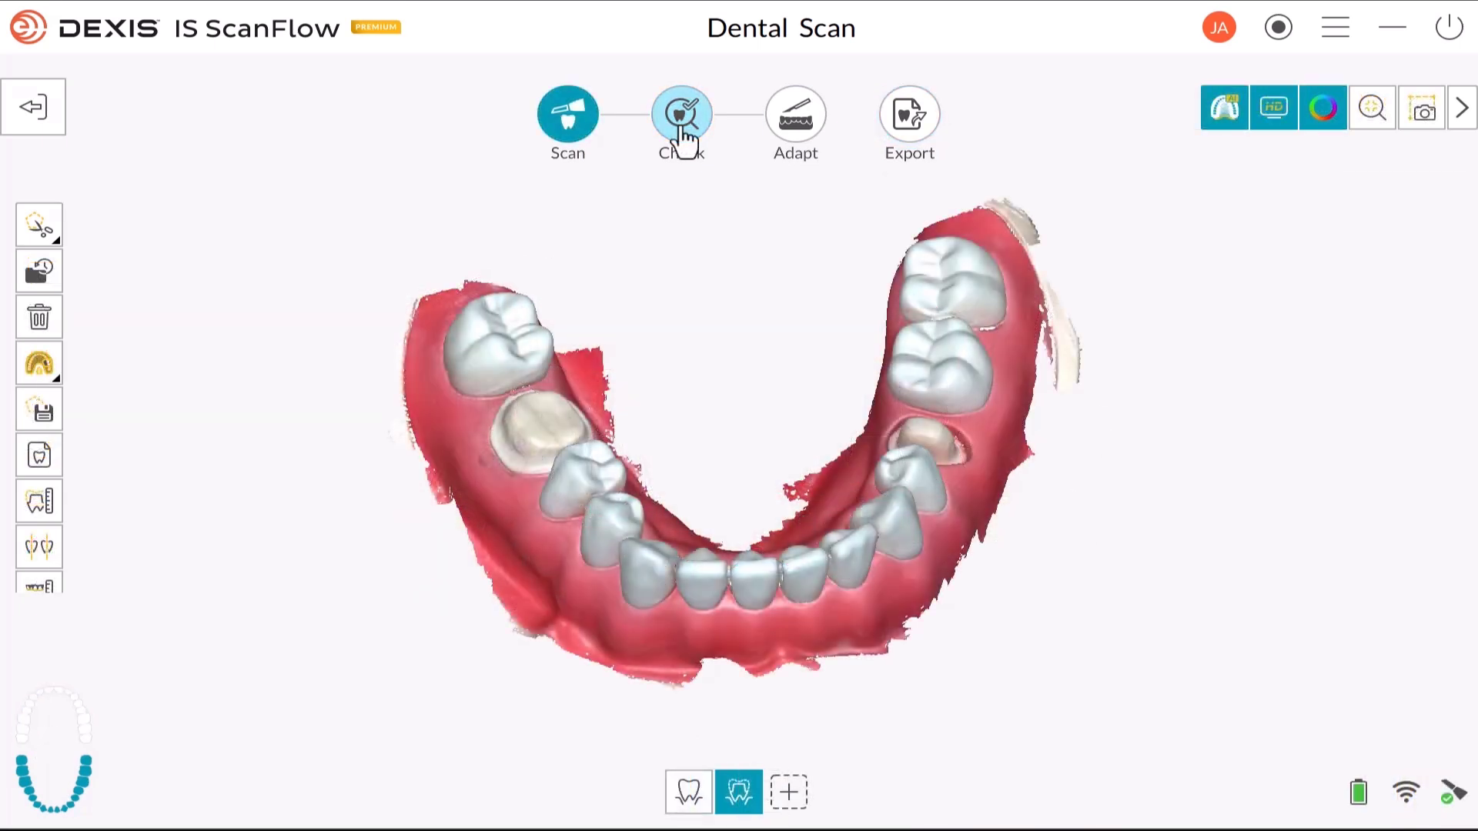
left_click(681, 130)
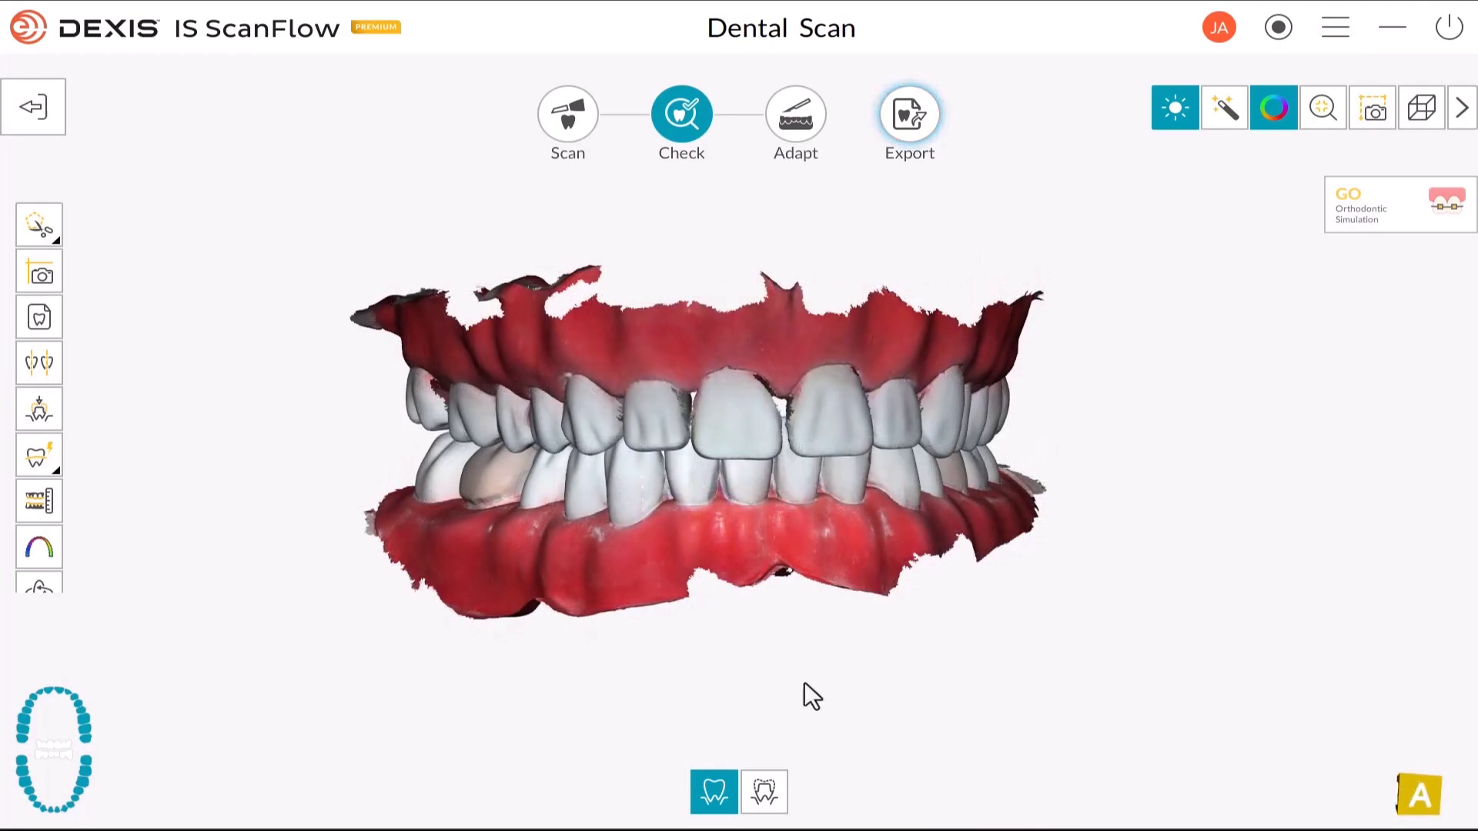
- Show the preparation scan with the upper jaw hidden, viewing the lower biting surfaces
left_click(764, 793)
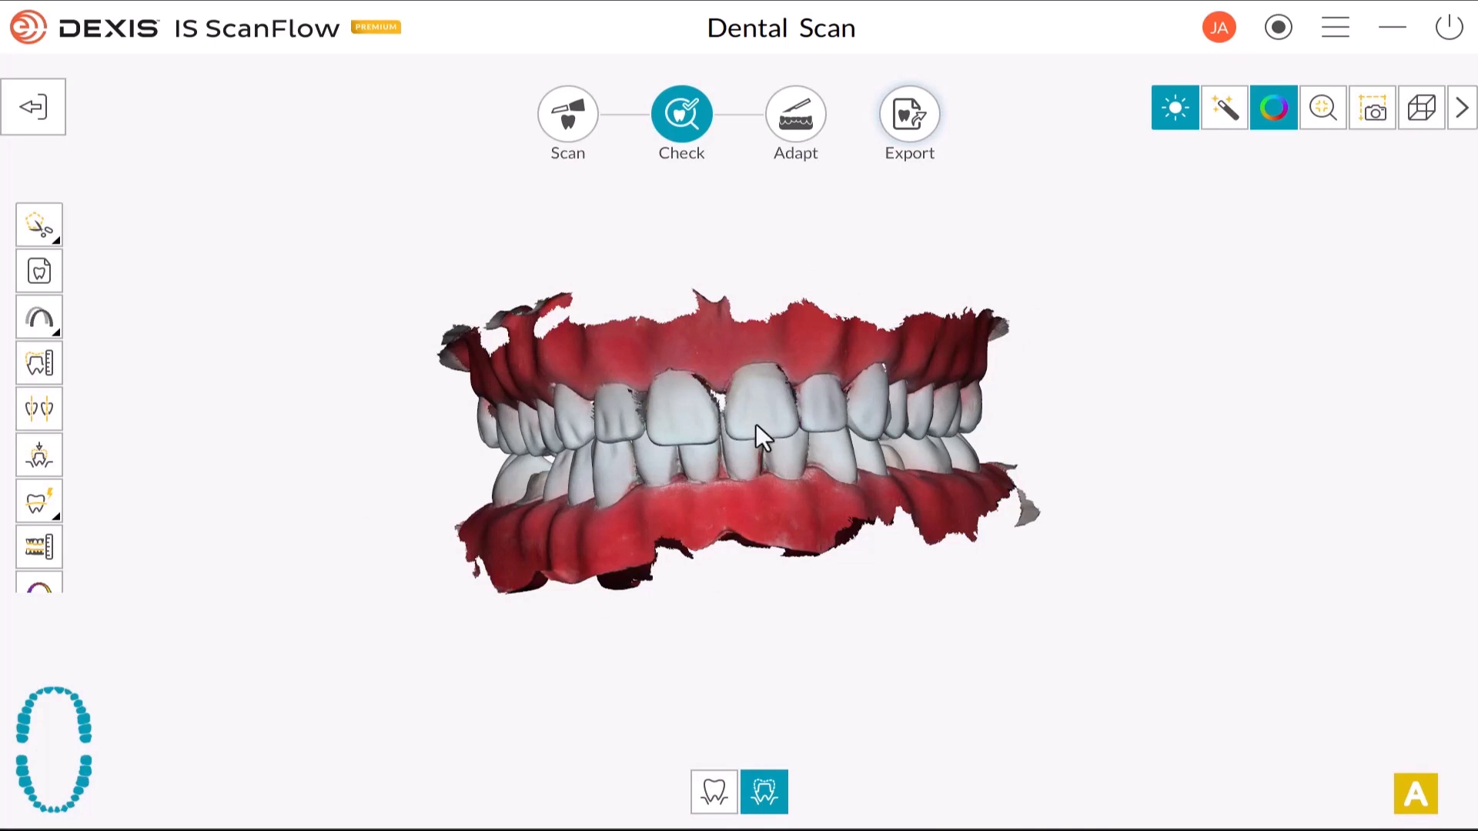
left_click_drag(780, 354, 858, 739)
left_click(66, 706)
left_click_drag(769, 488, 774, 501)
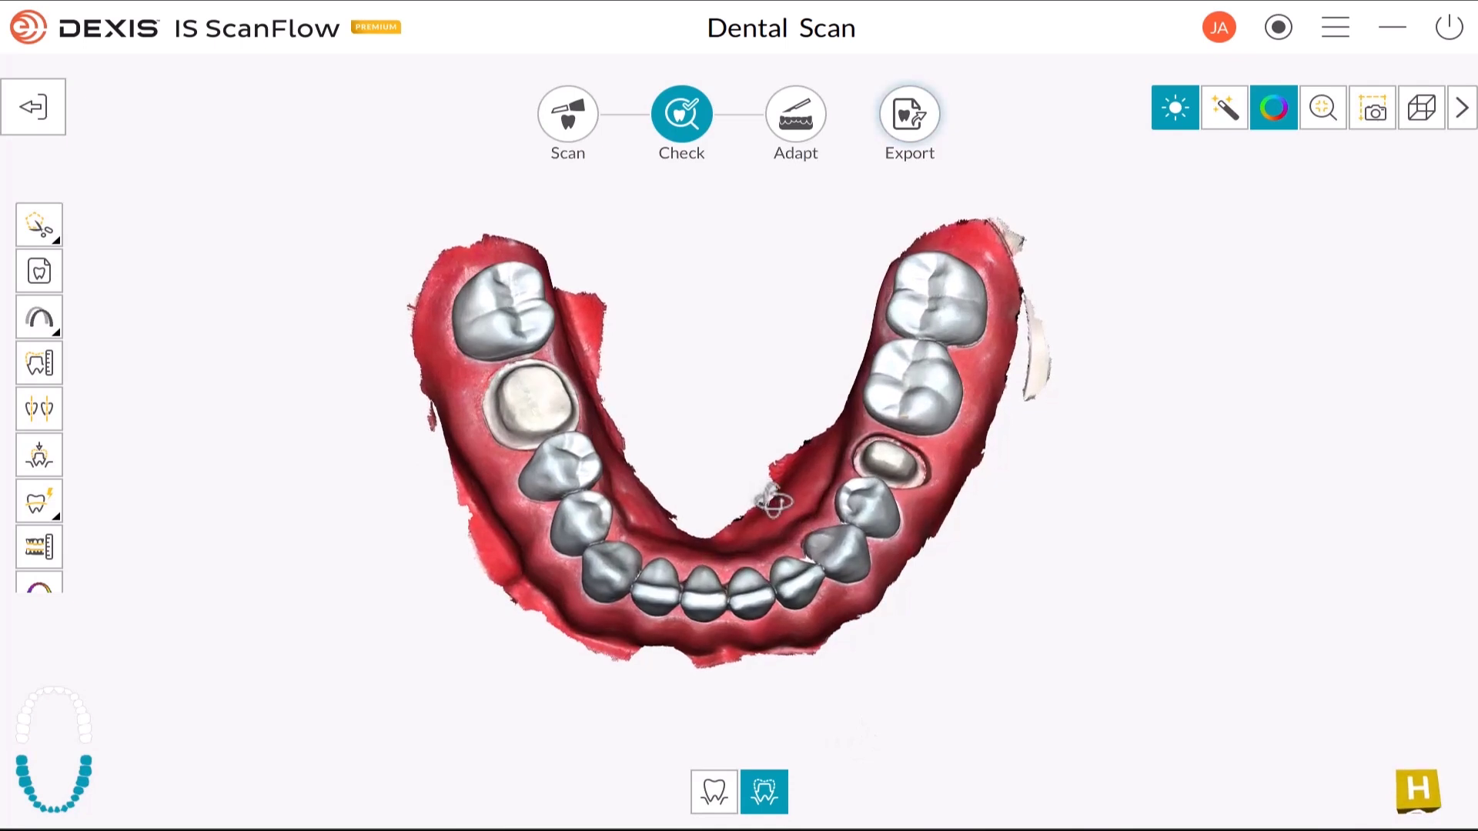
left_click(40, 317)
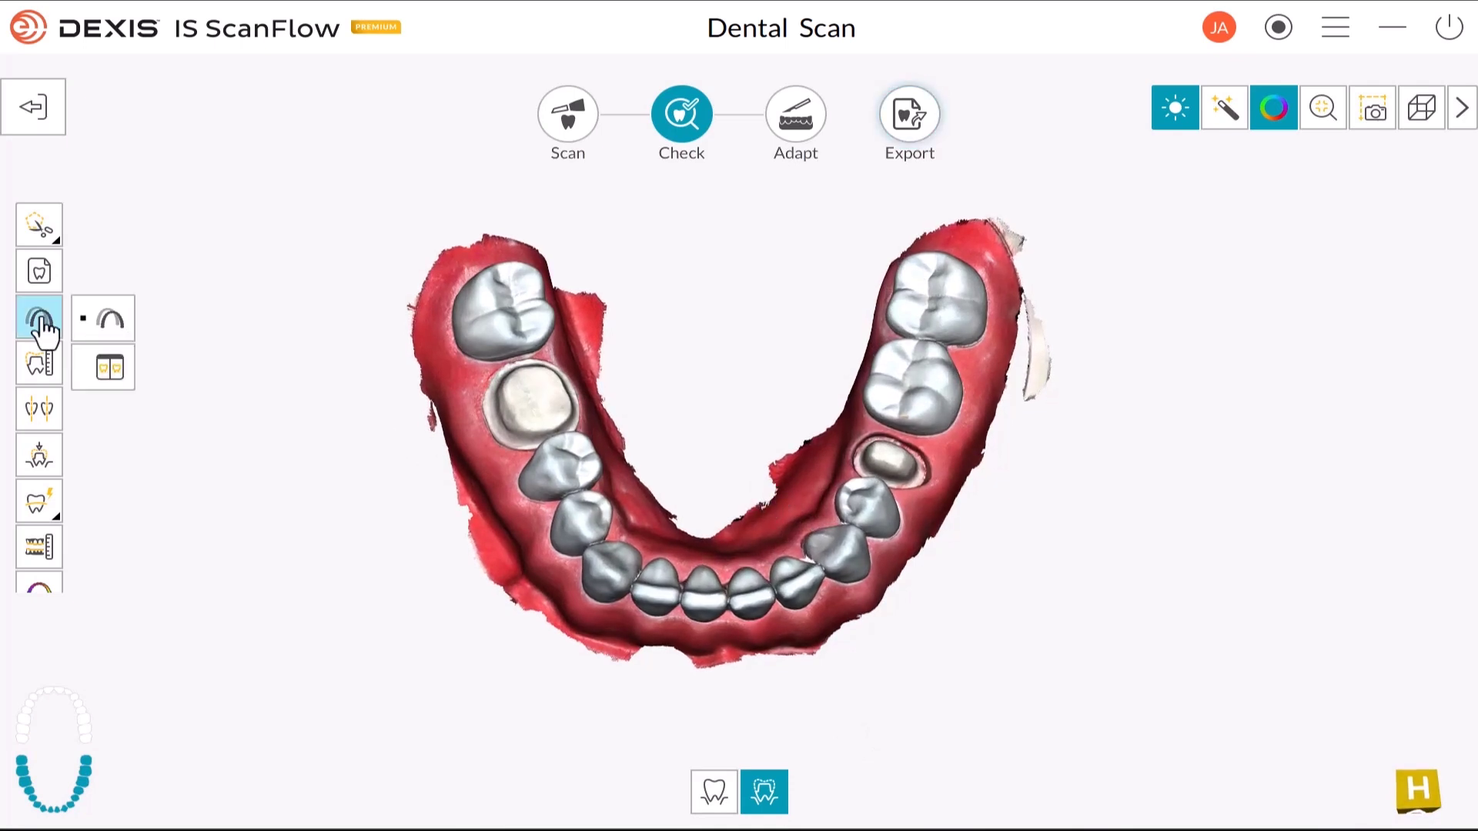
- Show the Common and Preparation scans side by side in Dual View and orbit them together
left_click(108, 372)
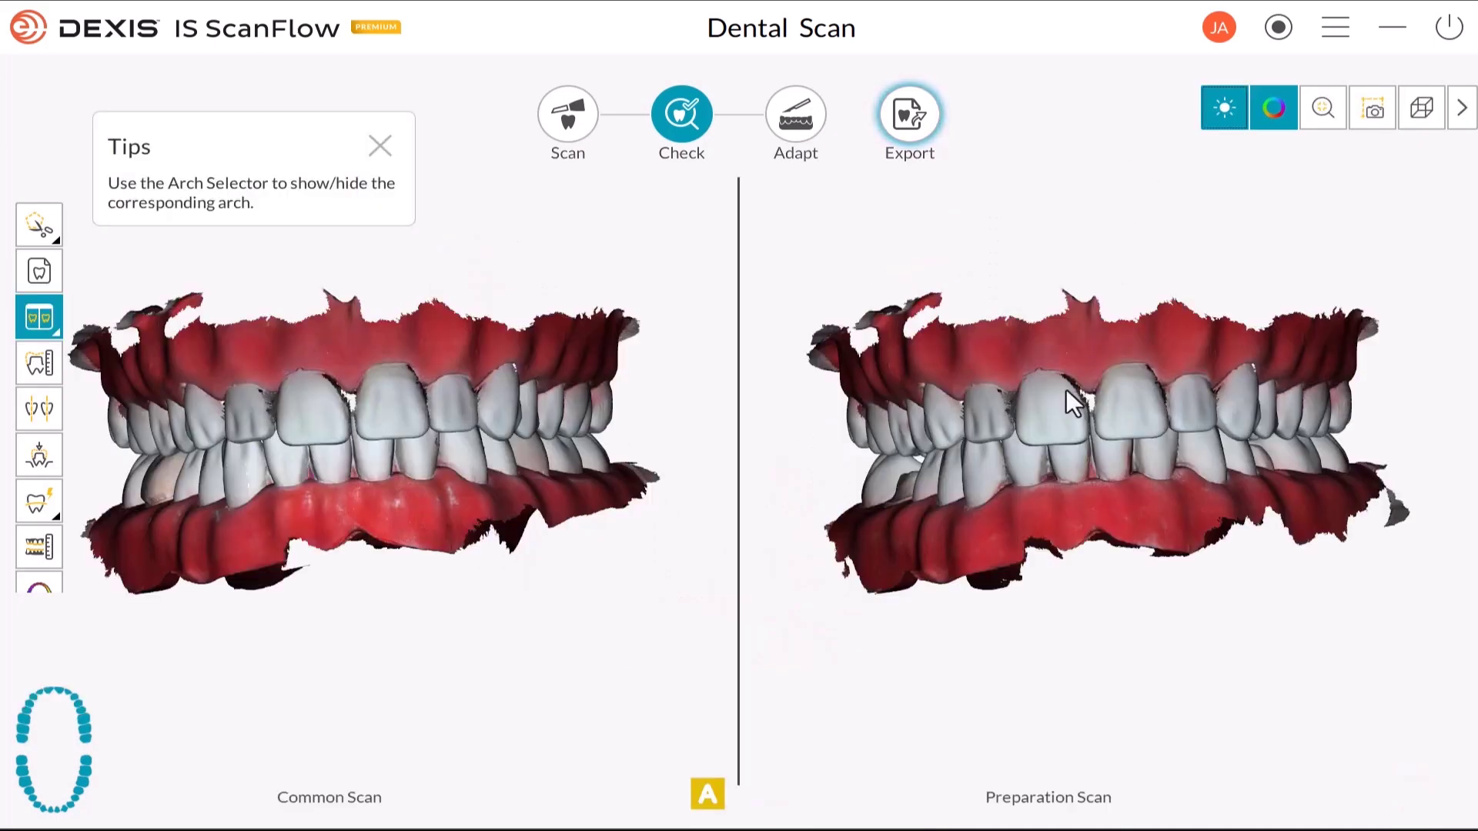
left_click_drag(1065, 390, 1461, 416)
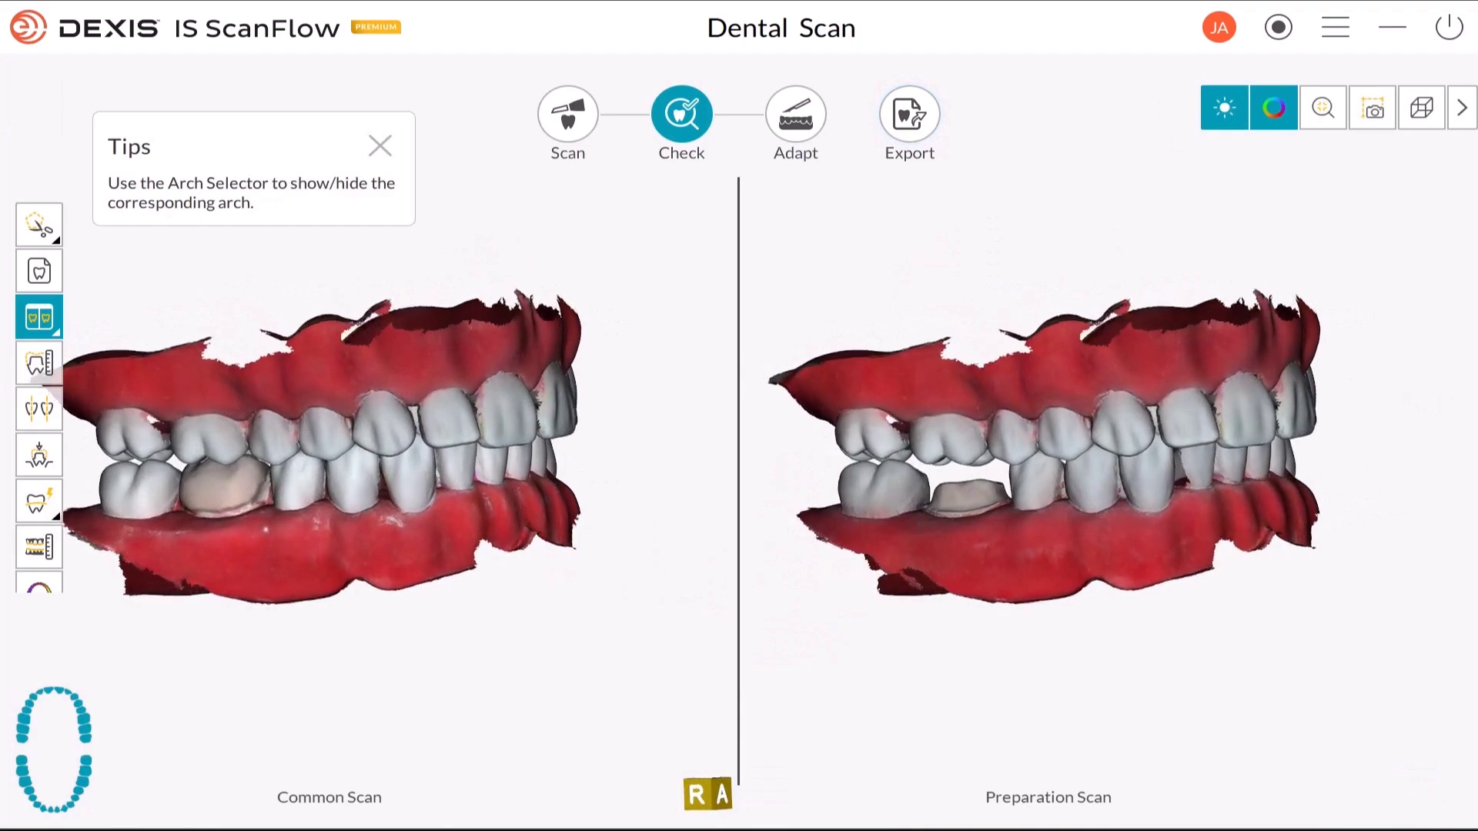
left_click_drag(1352, 379, 1097, 410)
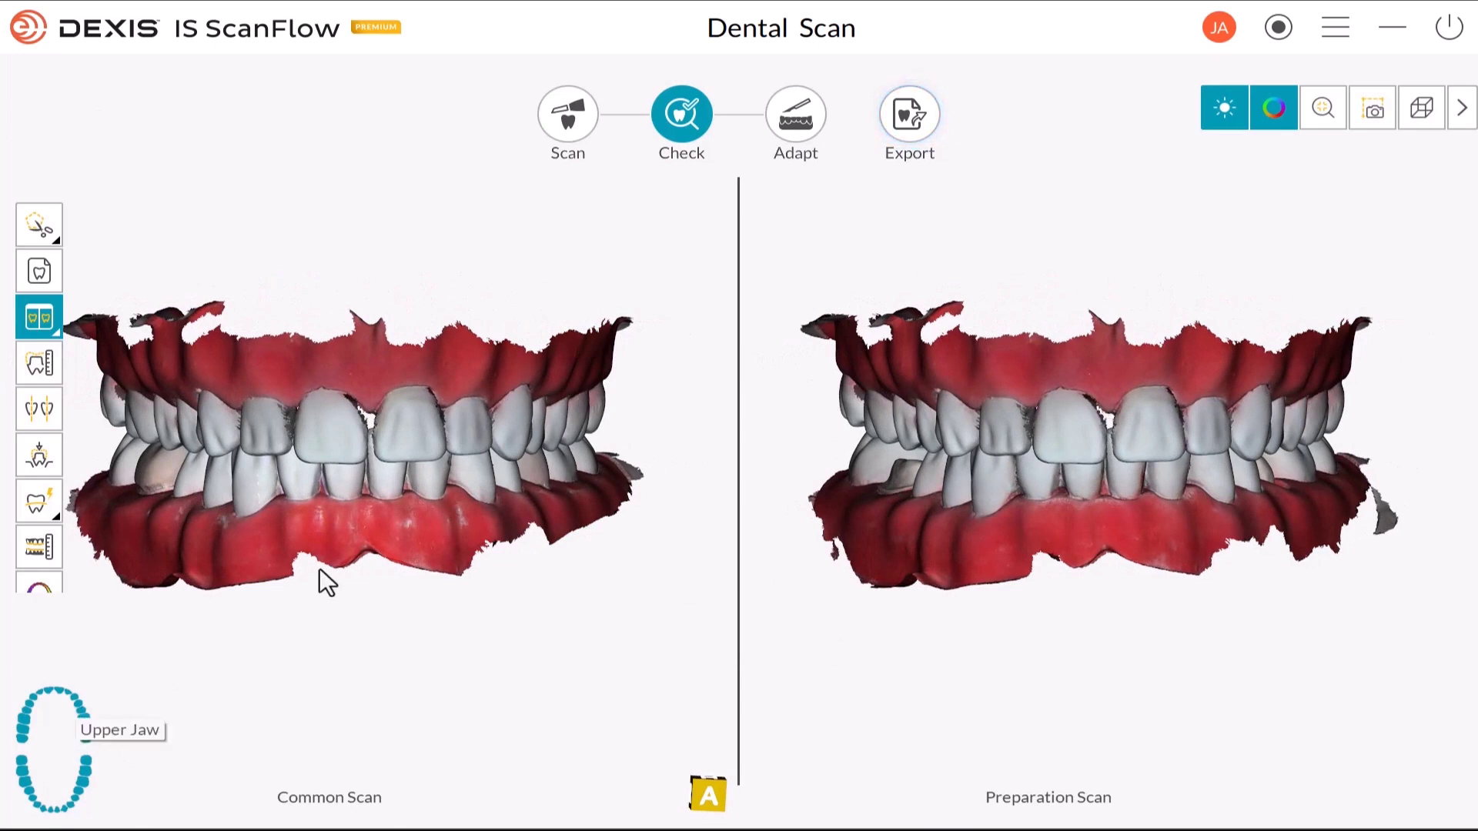
left_click_drag(320, 568, 528, 354)
scroll(528, 355, "up", 5)
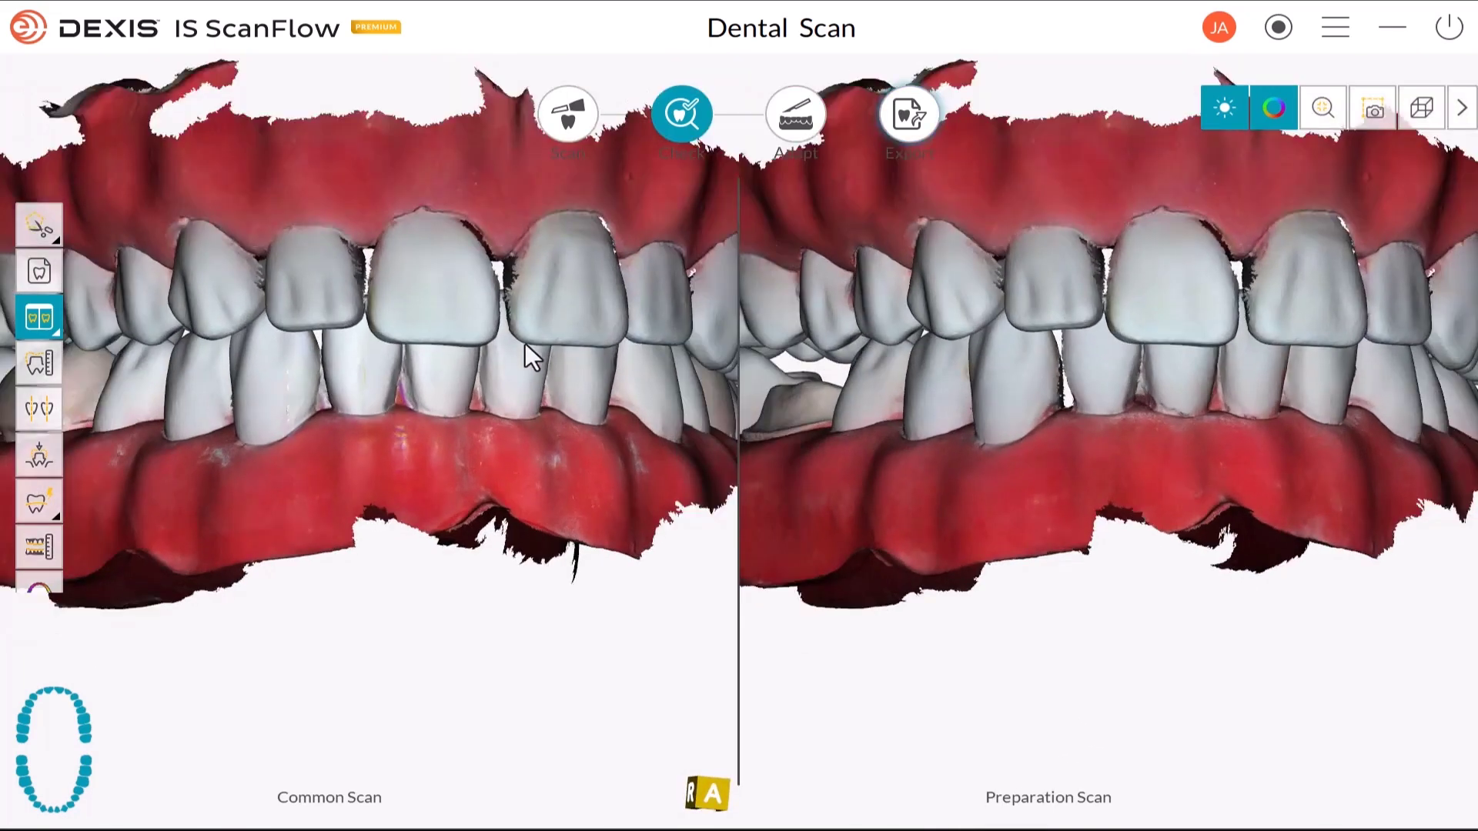
scroll(528, 356, "down", 2)
left_click_drag(536, 438, 500, 422)
scroll(438, 458, "up", 4)
scroll(437, 453, "down", 4)
scroll(437, 449, "down", 2)
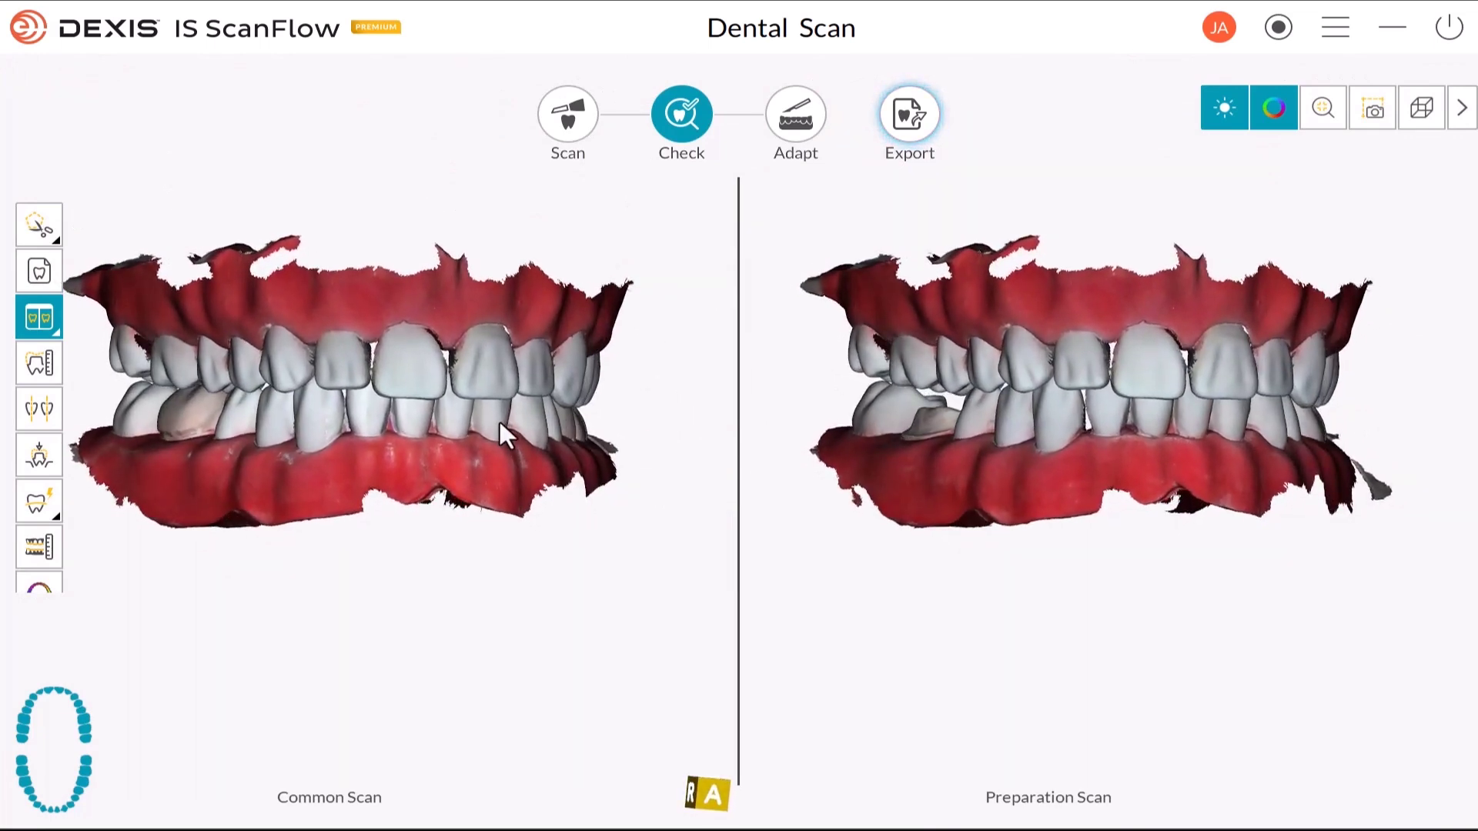
- Hide the upper jaw to inspect the lower biting surfaces, then show it again
left_click(66, 703)
left_click_drag(302, 537, 385, 461)
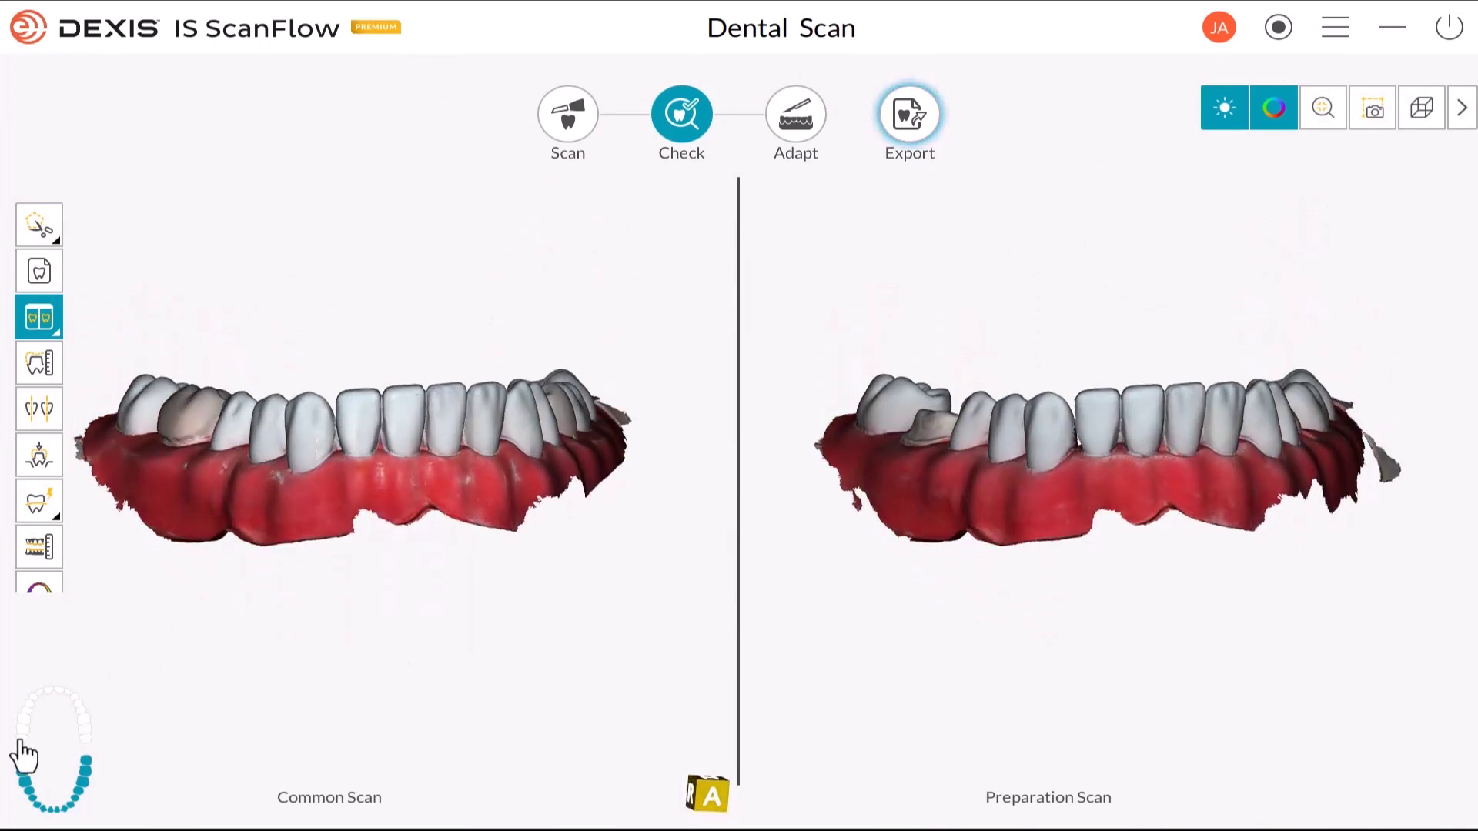
left_click(54, 708)
left_click_drag(388, 639, 435, 582)
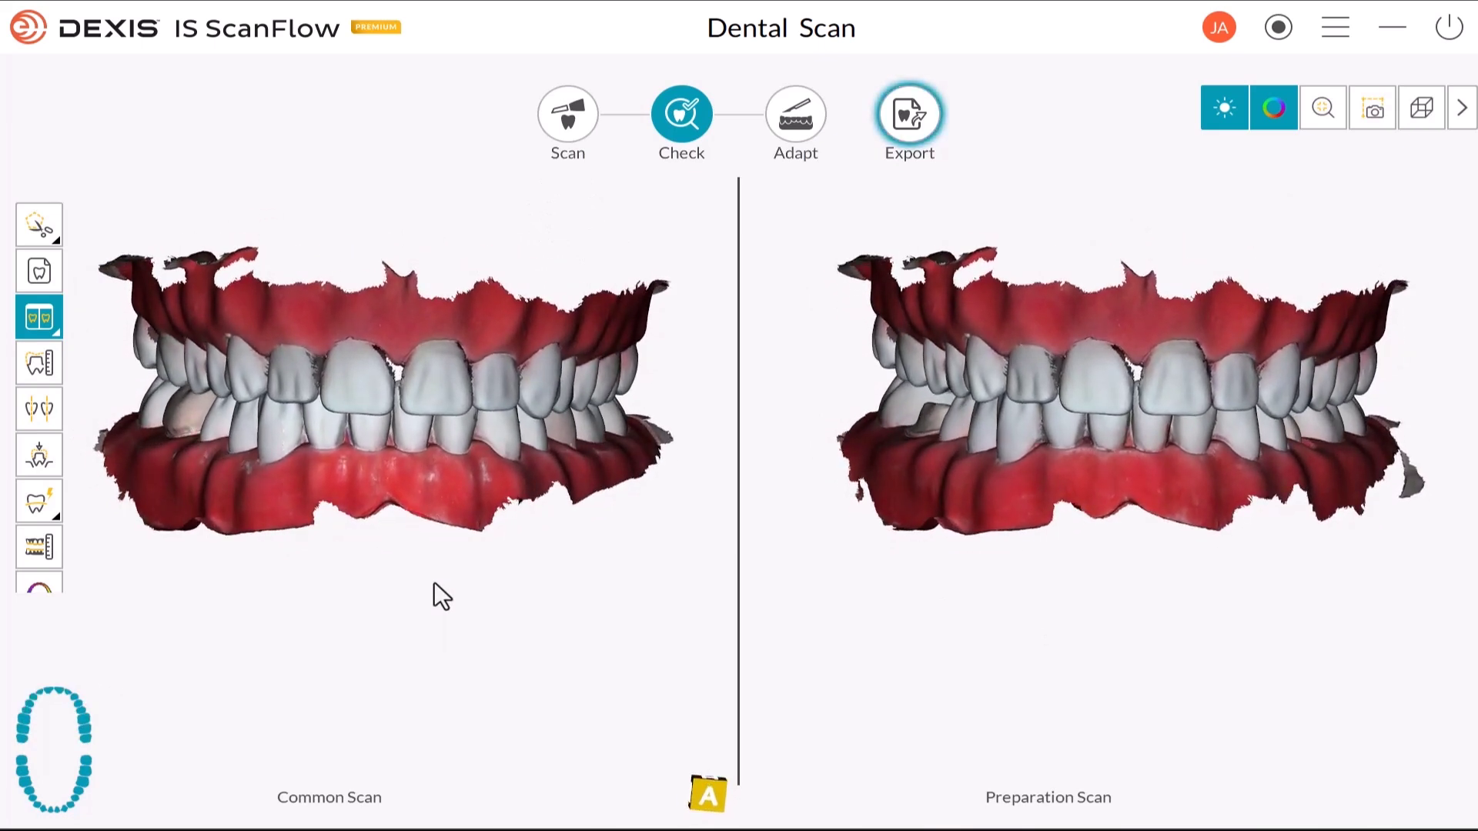
- Return to single view, toggle colour texture off and back on, and zoom to fit
left_click(38, 318)
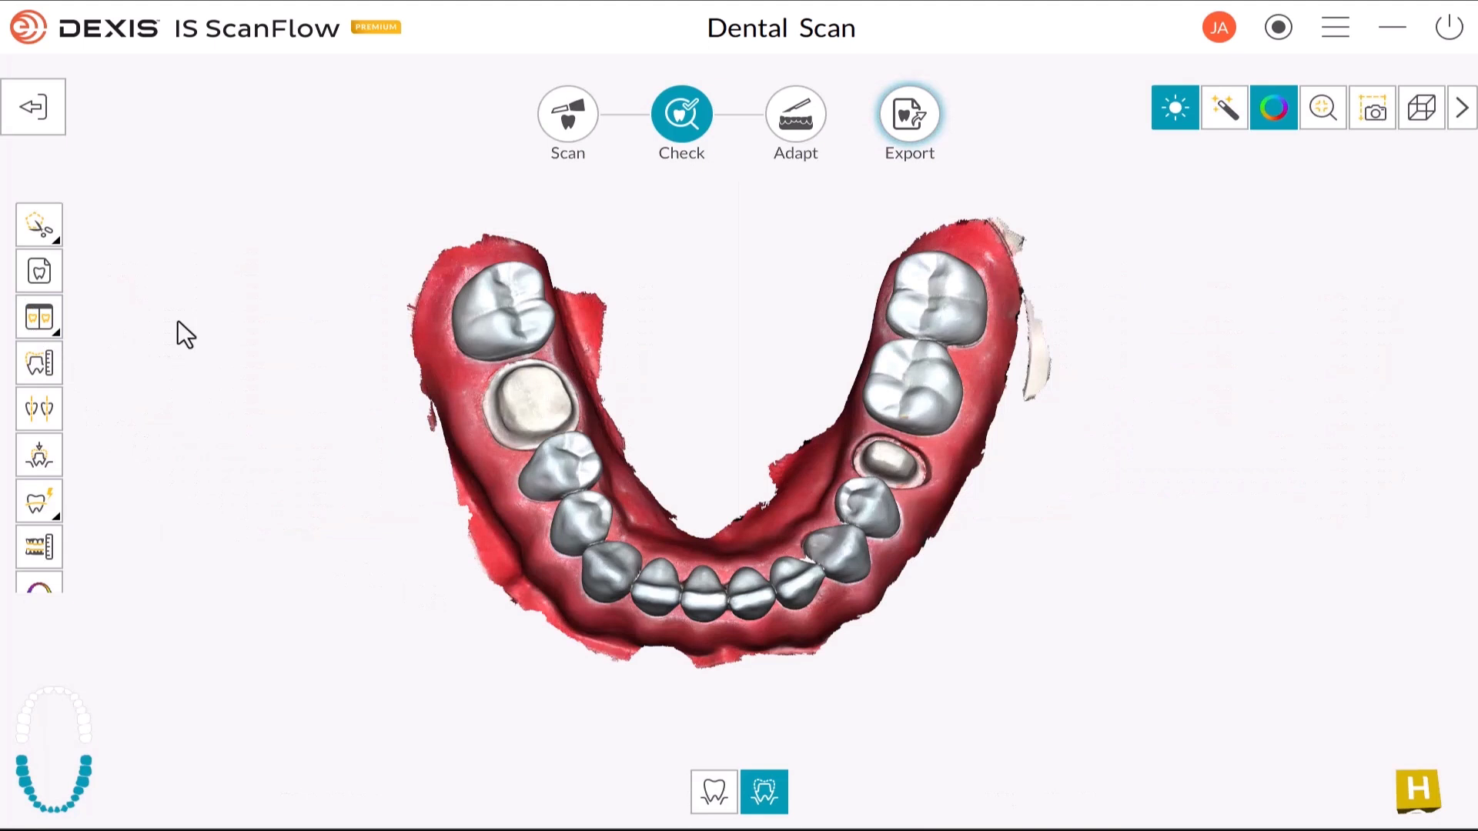
left_click_drag(797, 579, 792, 466)
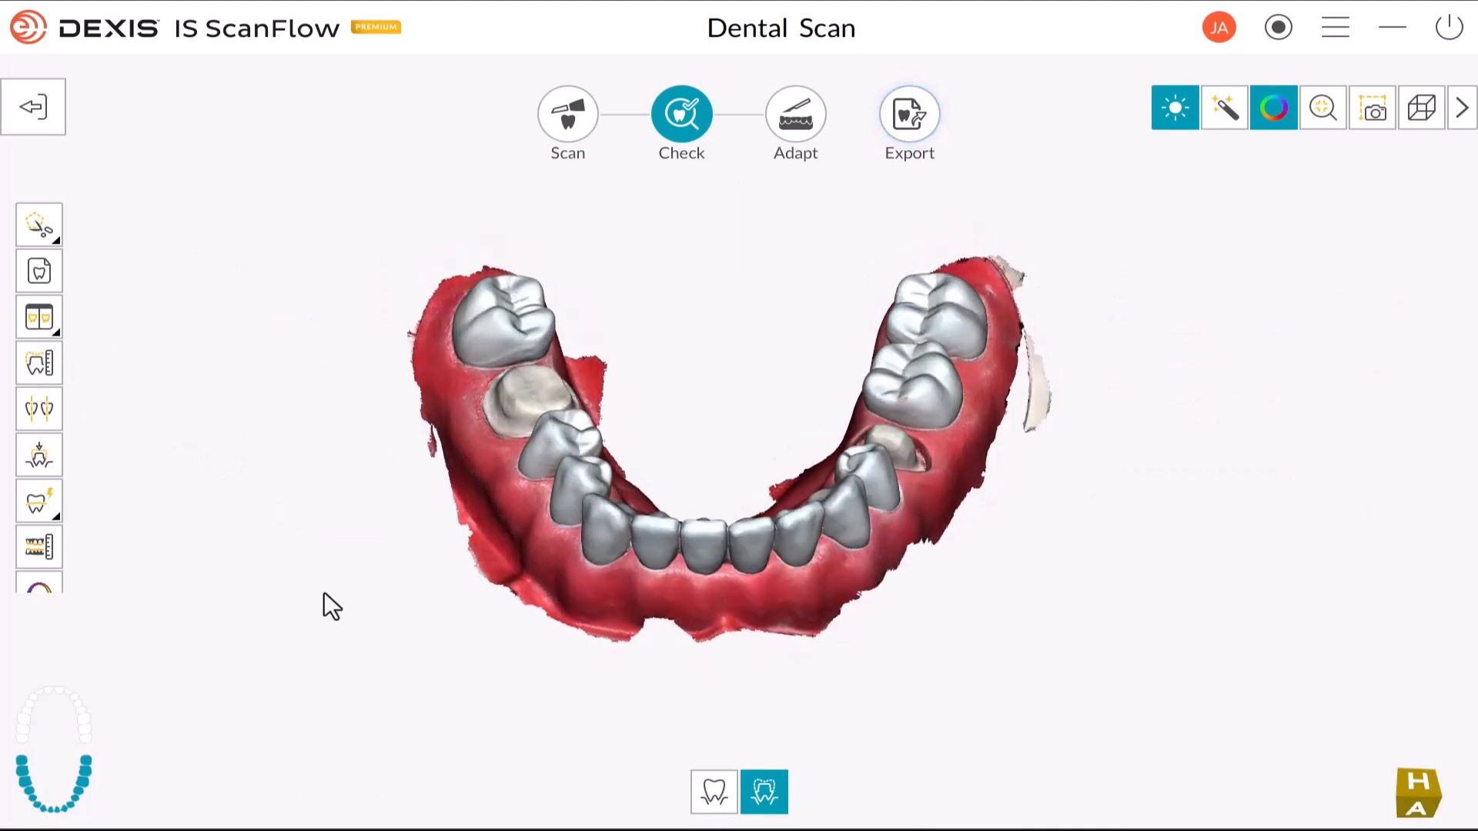
left_click(1275, 117)
left_click(1275, 117)
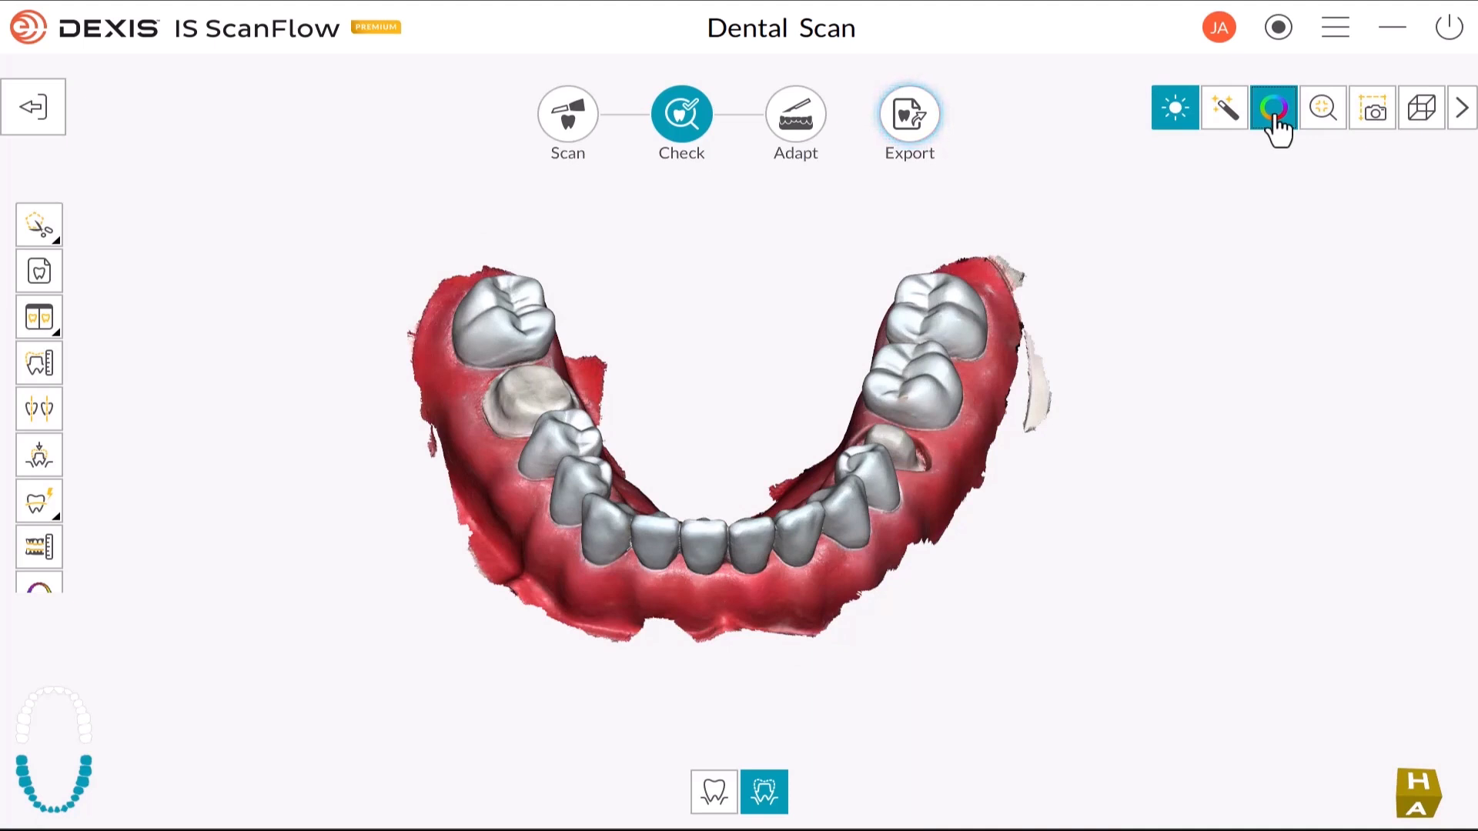
left_click(1324, 109)
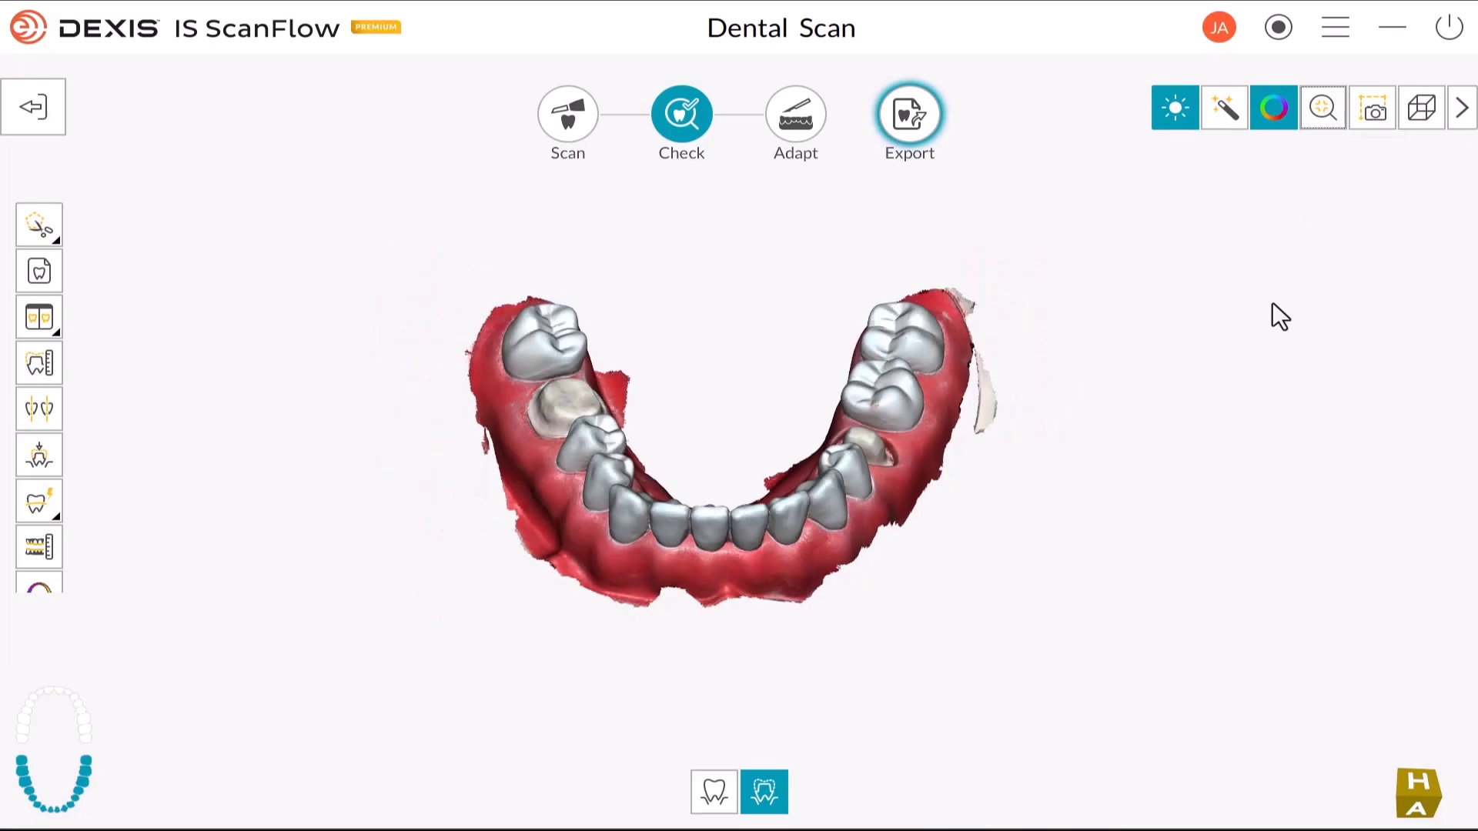
- Orient the arch to the preset occlusal view from straight above
left_click(1432, 115)
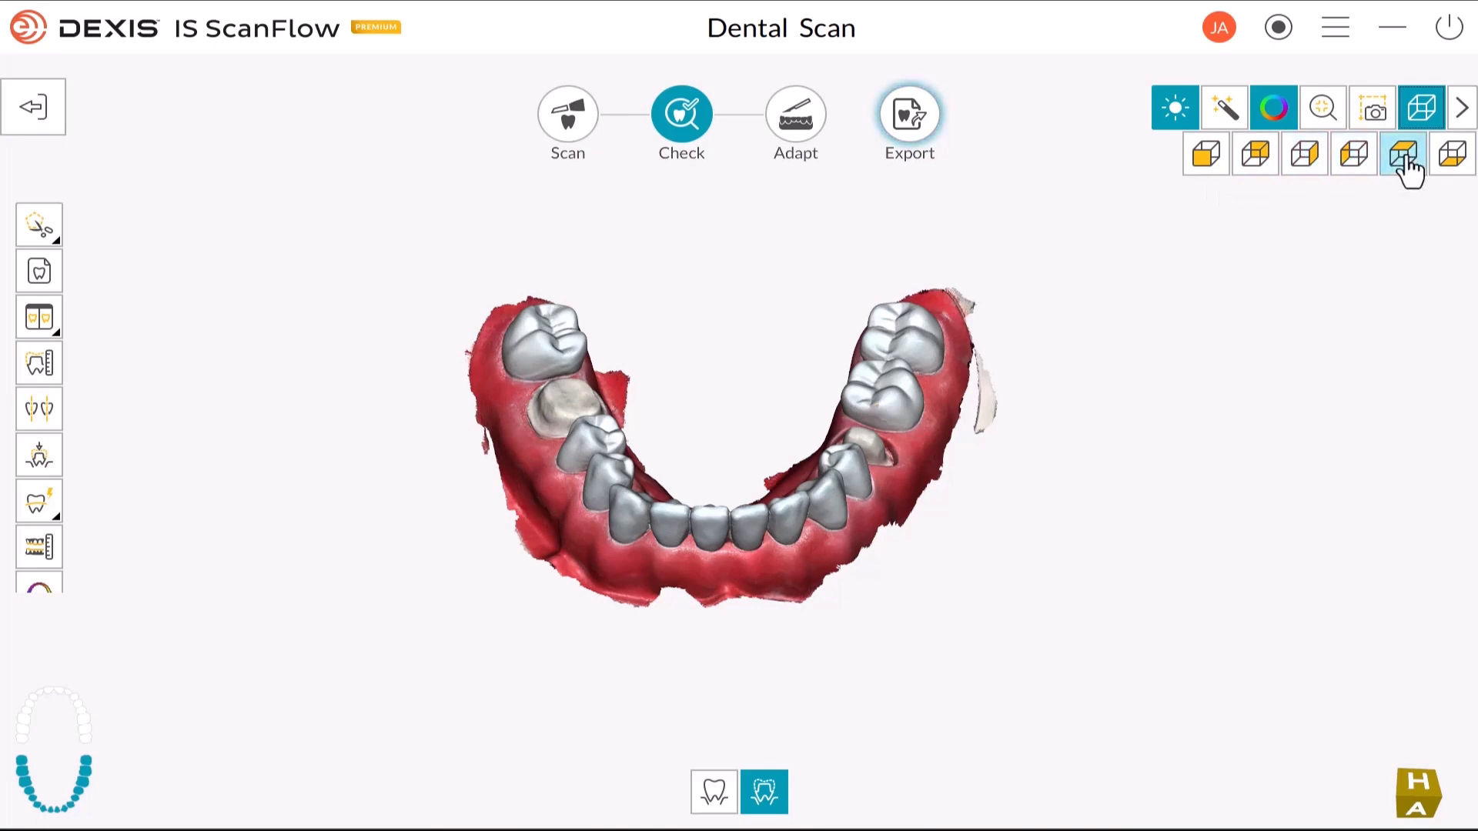
left_click(1457, 165)
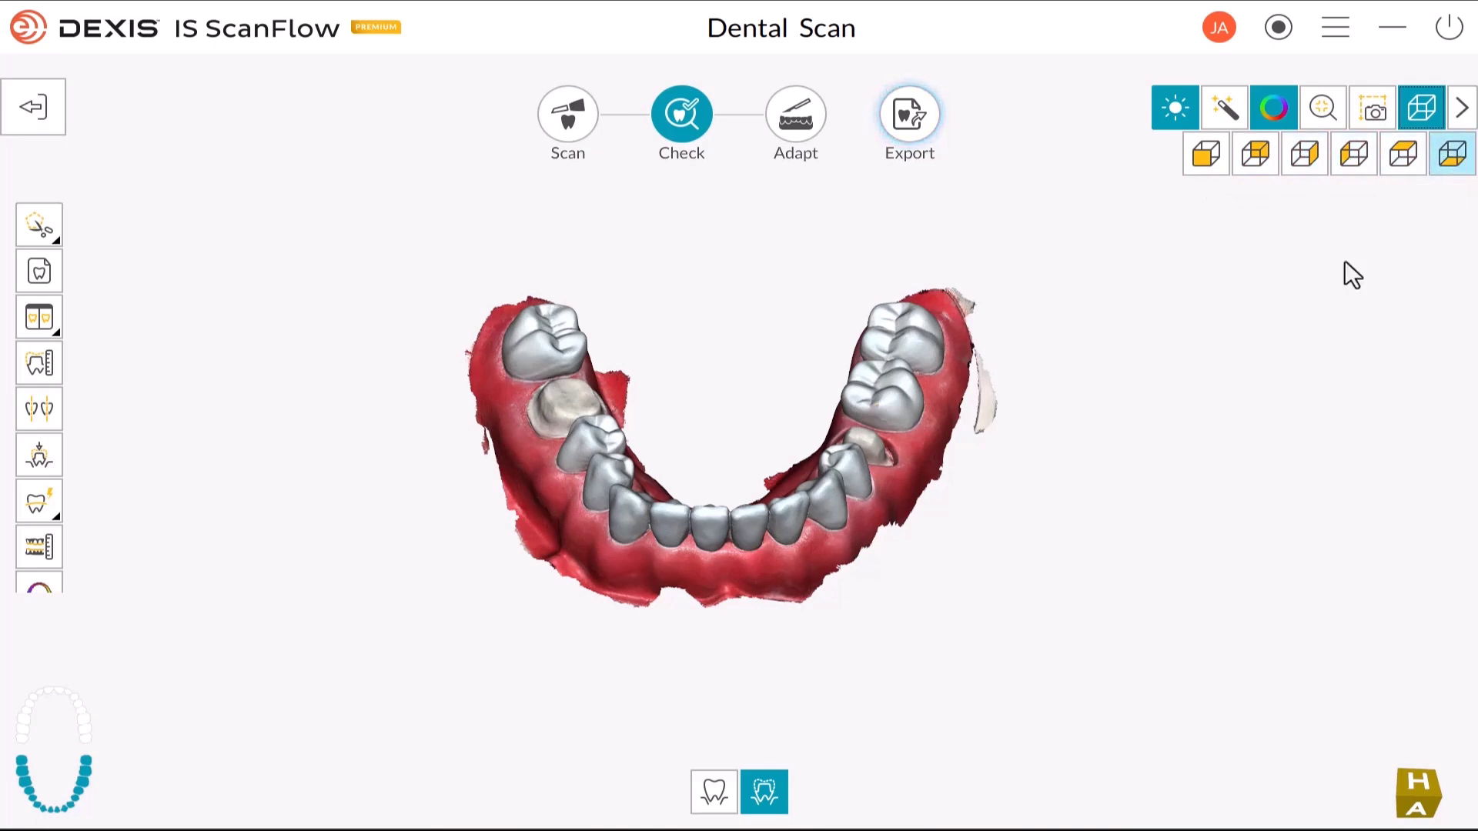
left_click(1373, 110)
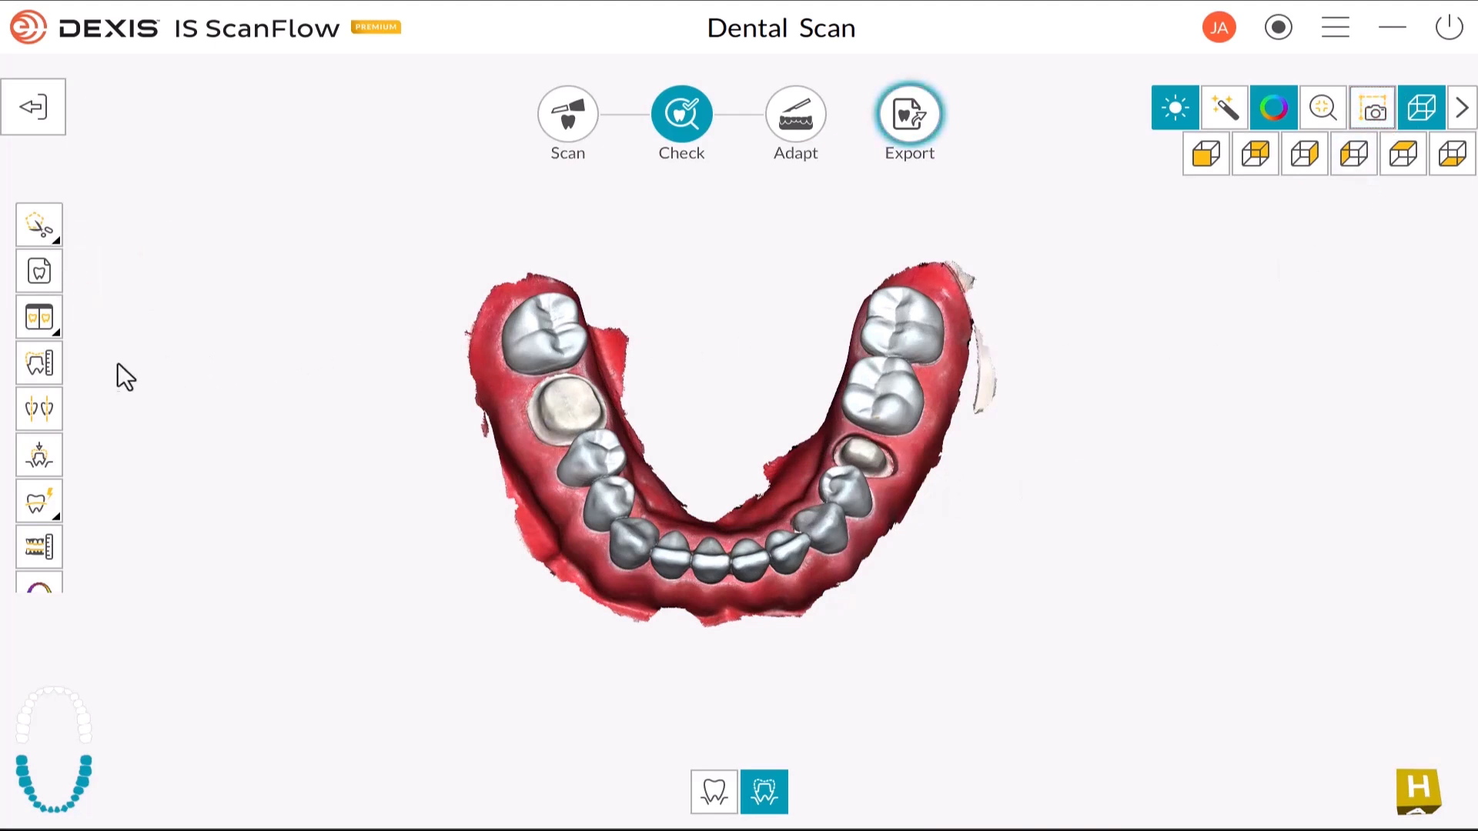
- Place a cross-section through the prepared molar and adjust the section line across it
left_click(40, 374)
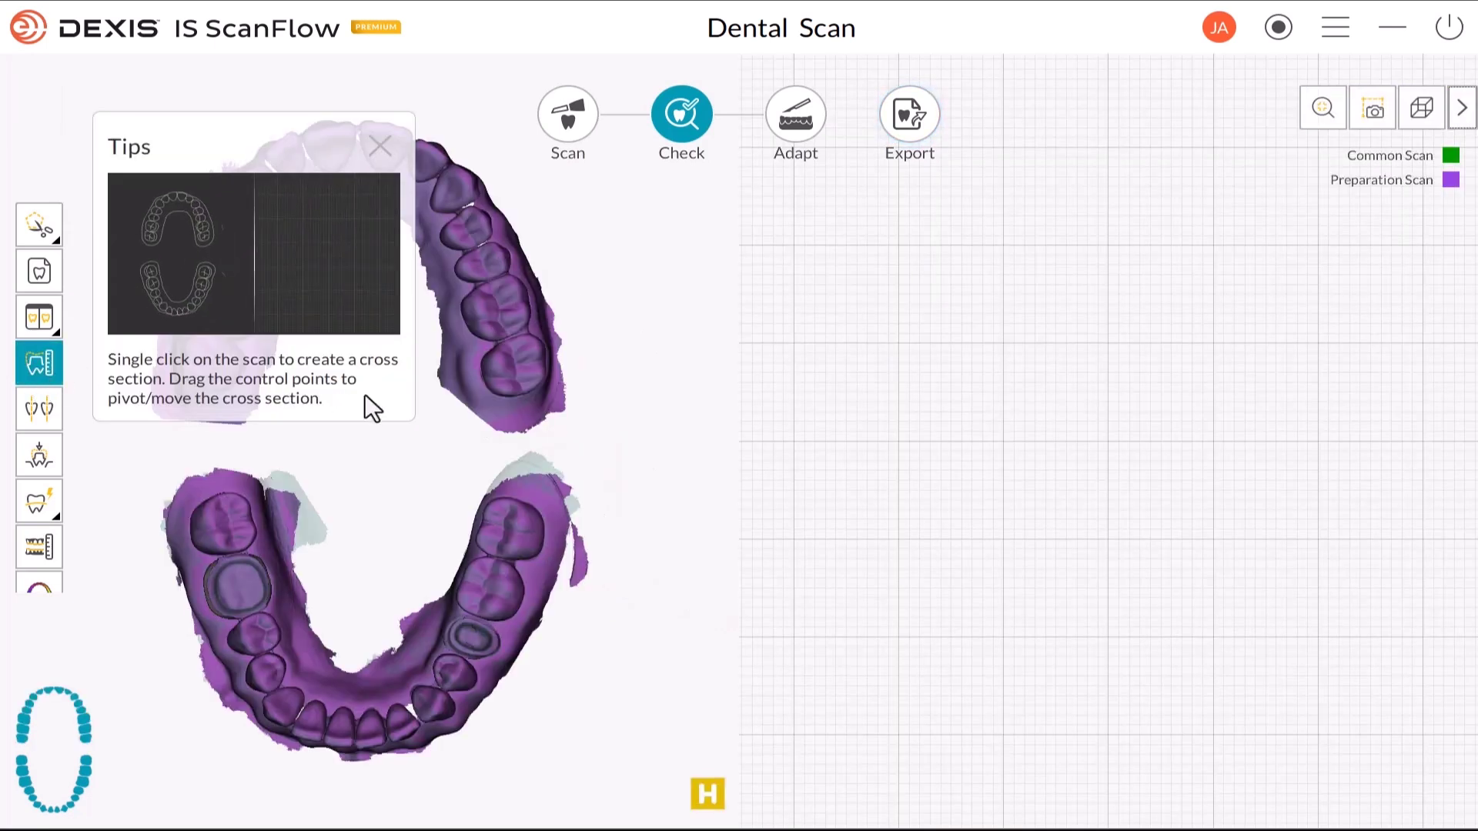
left_click(380, 145)
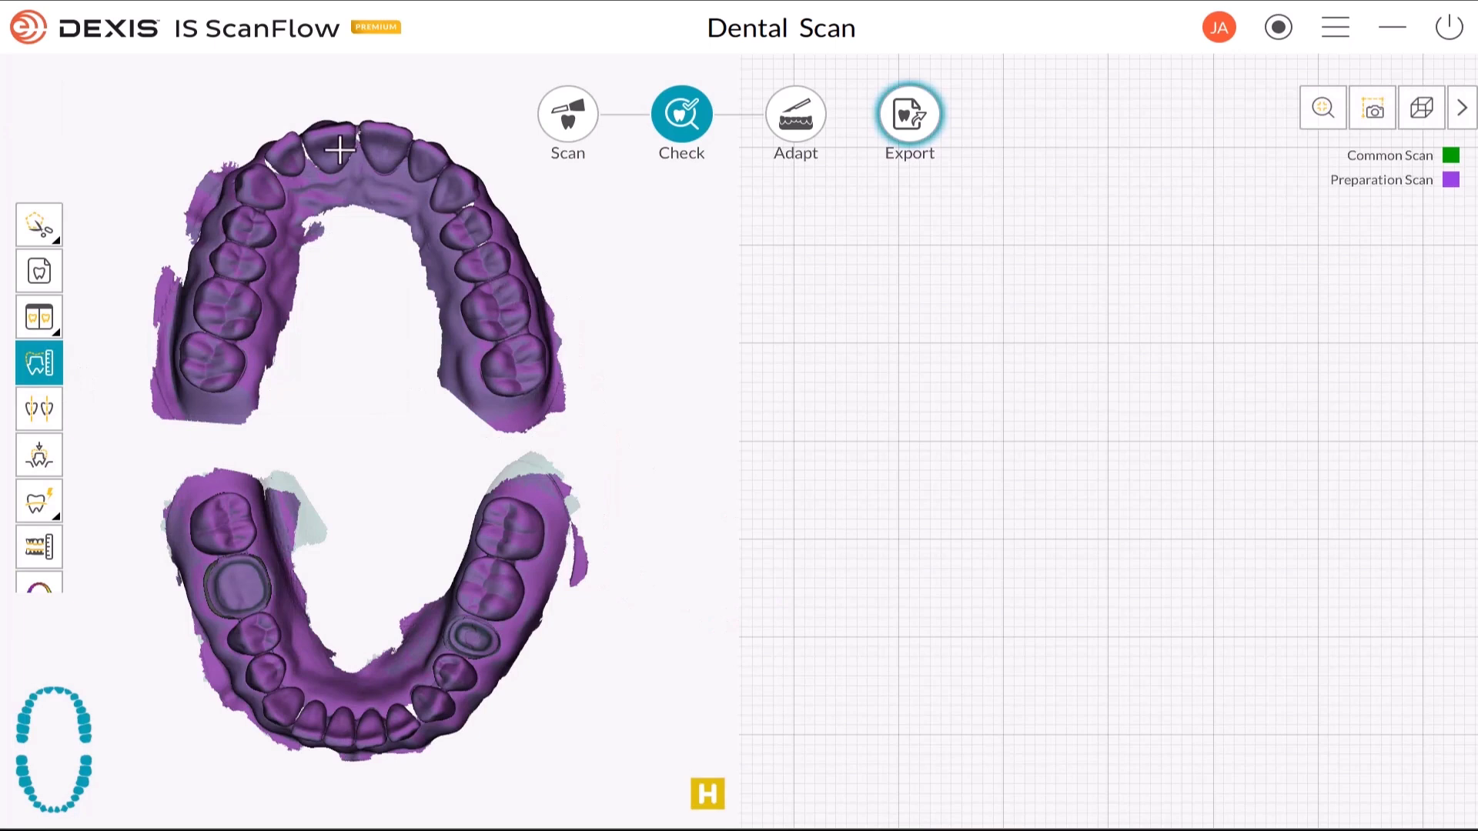
left_click(238, 588)
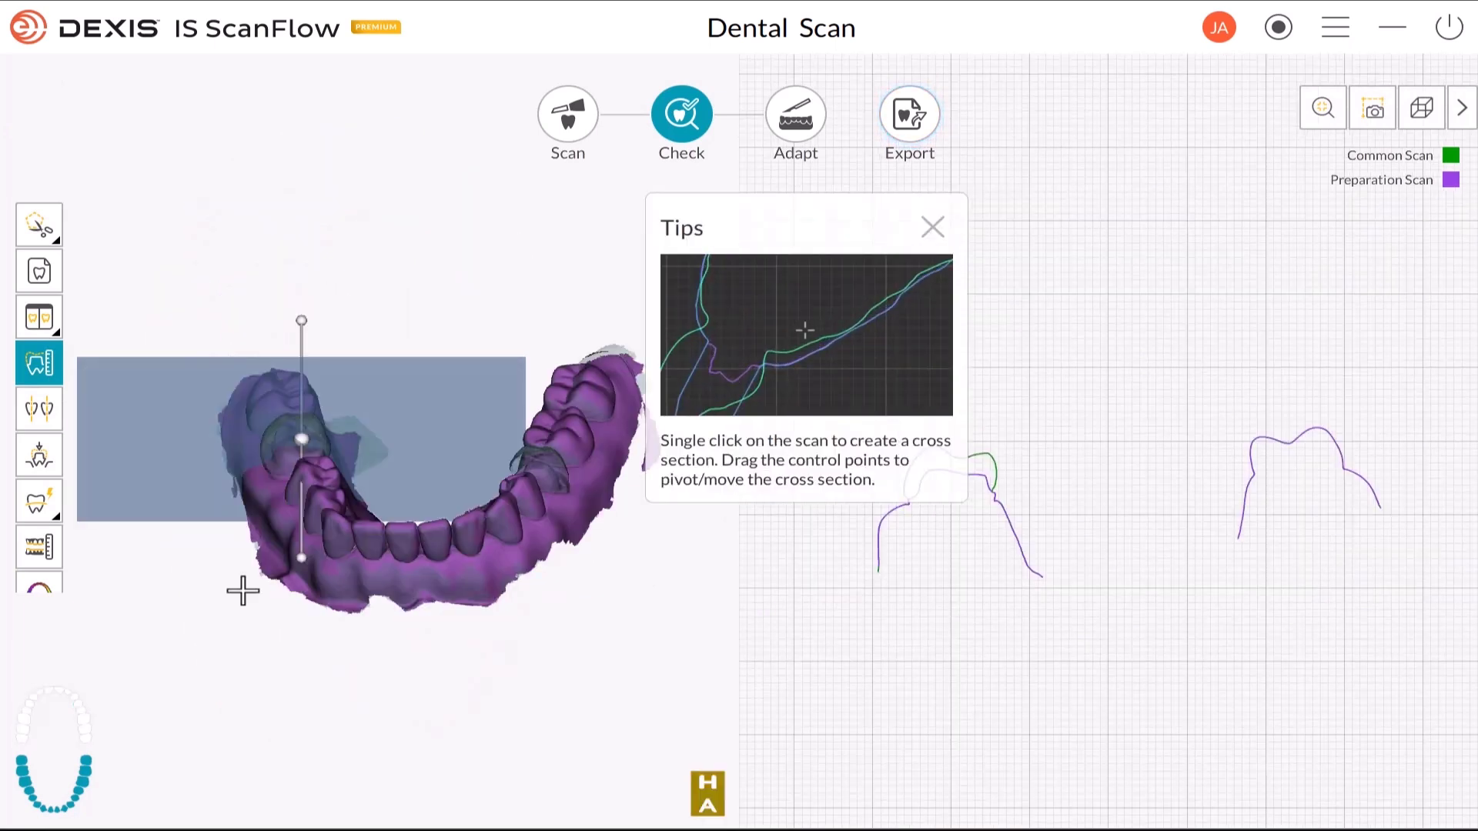
left_click(389, 681)
left_click_drag(389, 681, 660, 622)
left_click(570, 472)
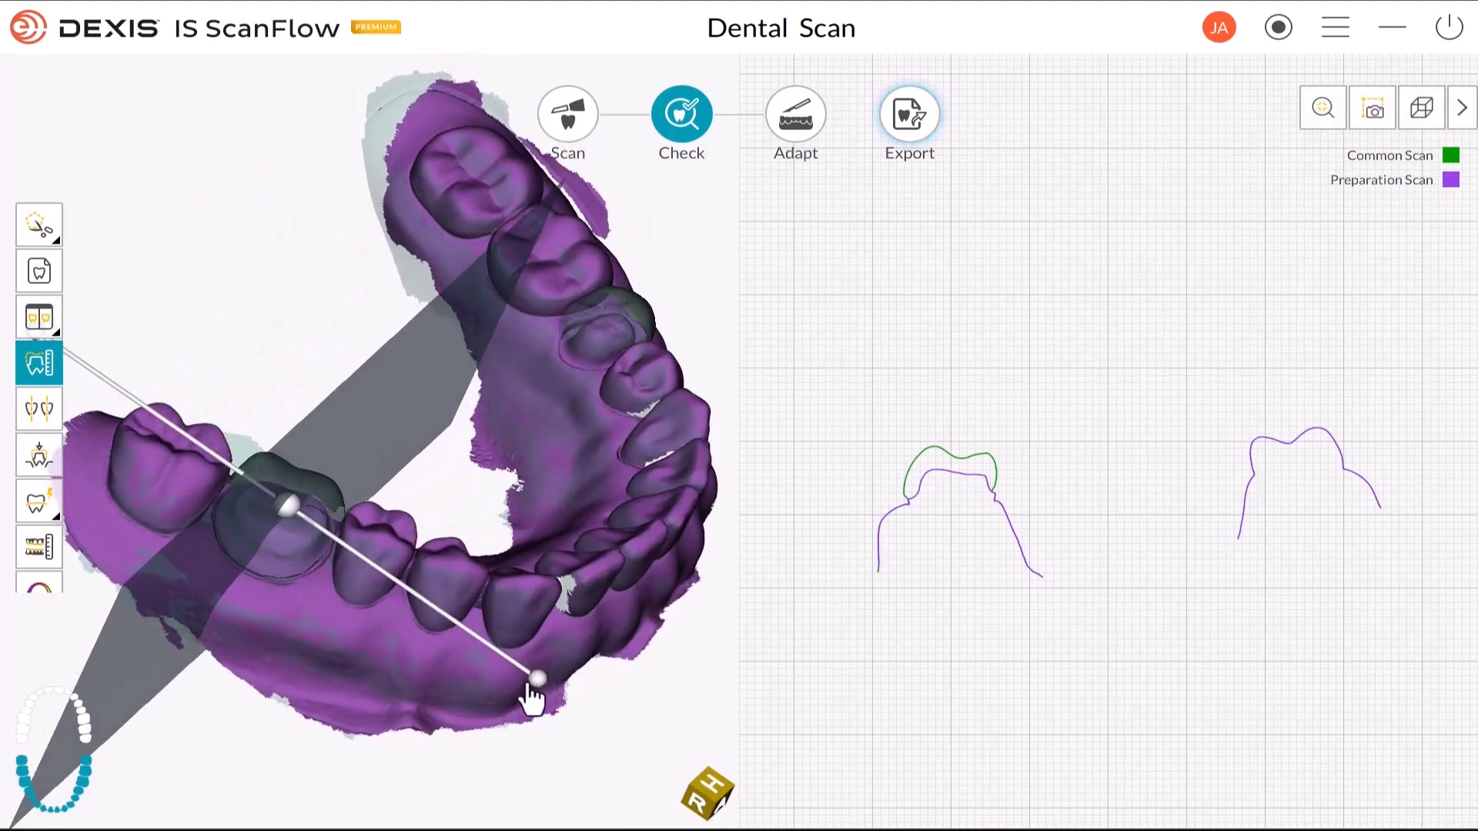
left_click_drag(538, 685, 337, 687)
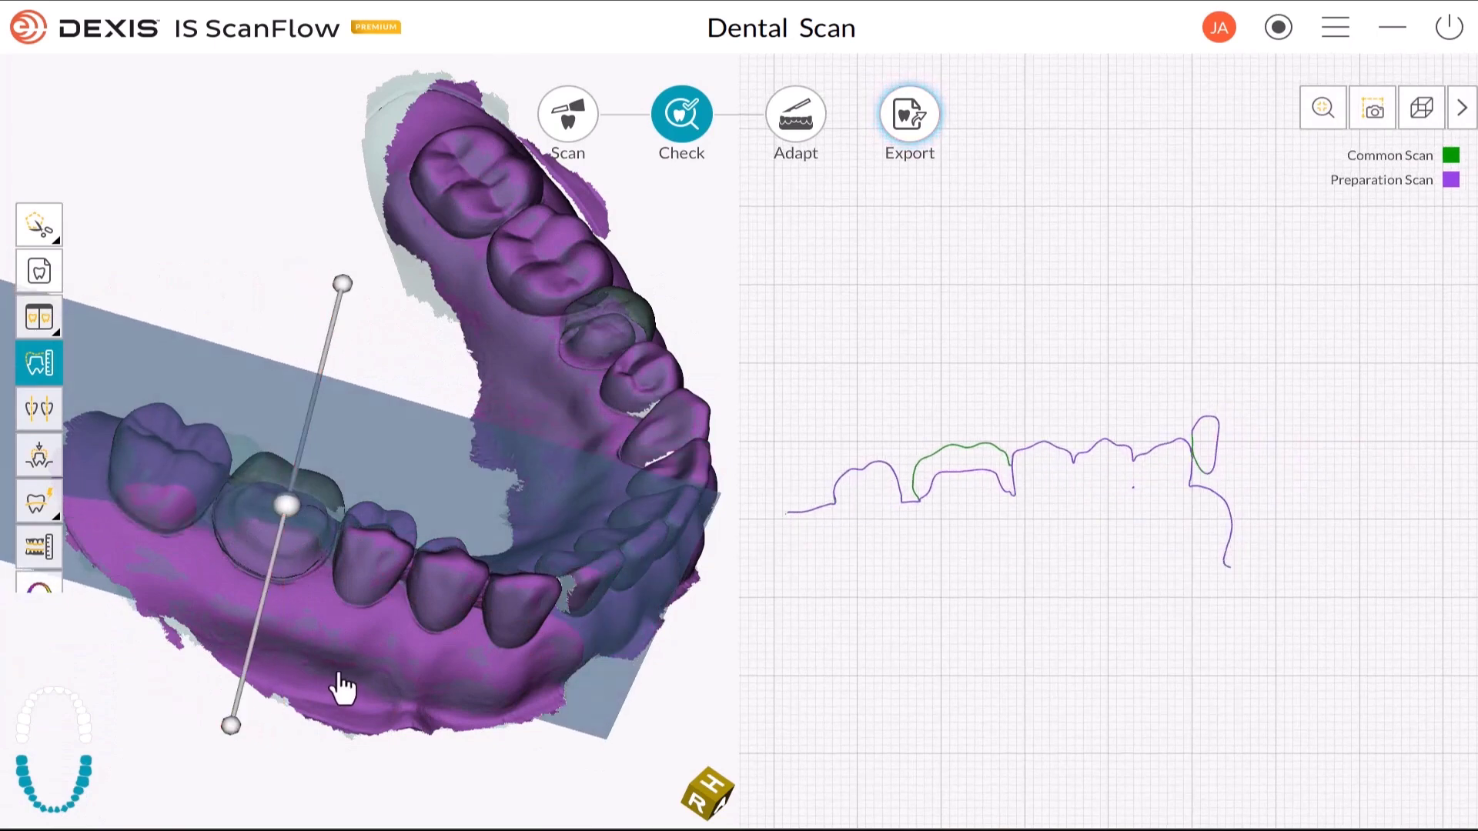
left_click_drag(240, 732, 465, 685)
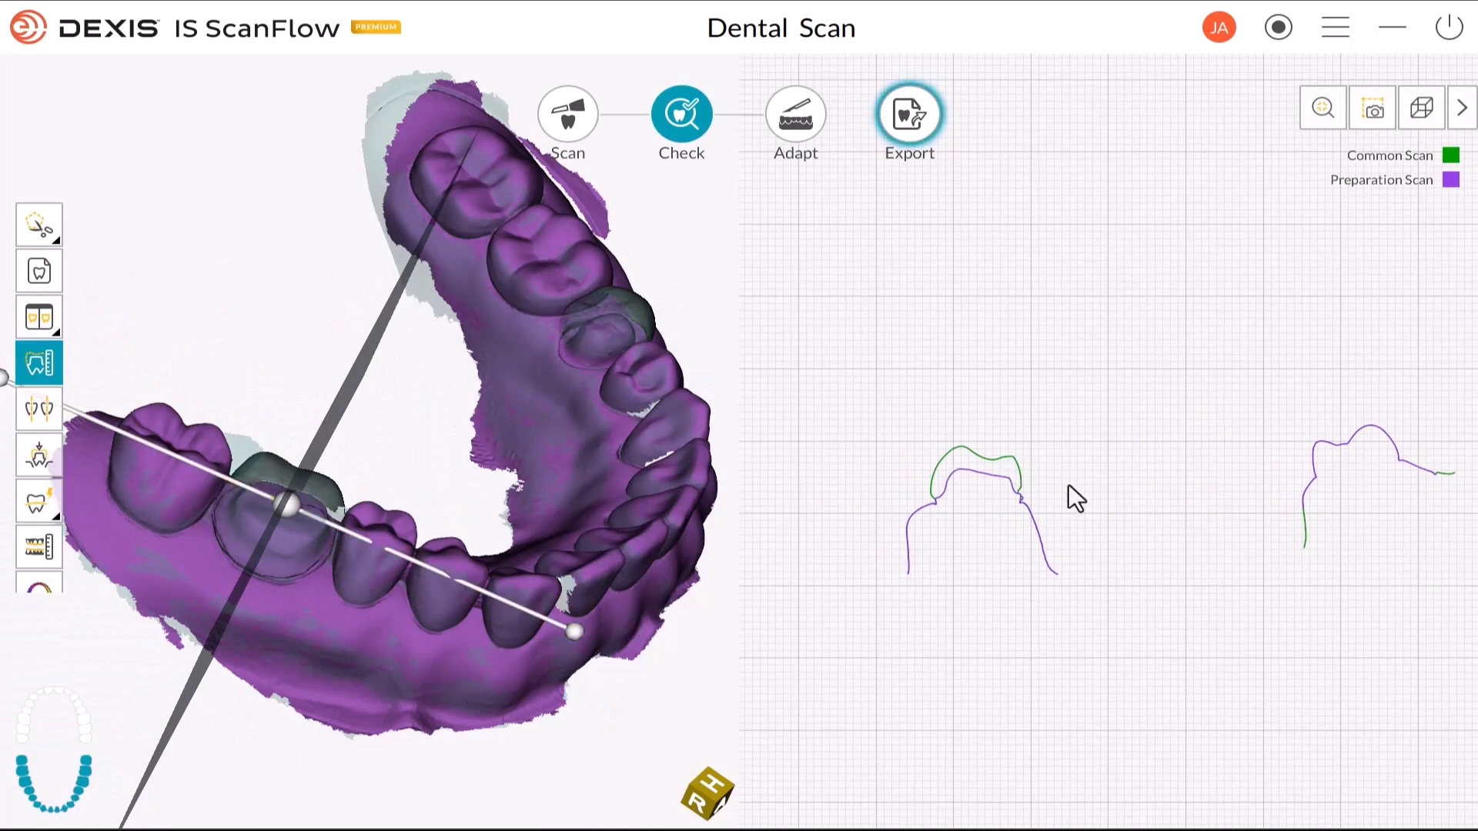
left_click_drag(1068, 485, 1175, 463)
scroll(1174, 463, "up", 3)
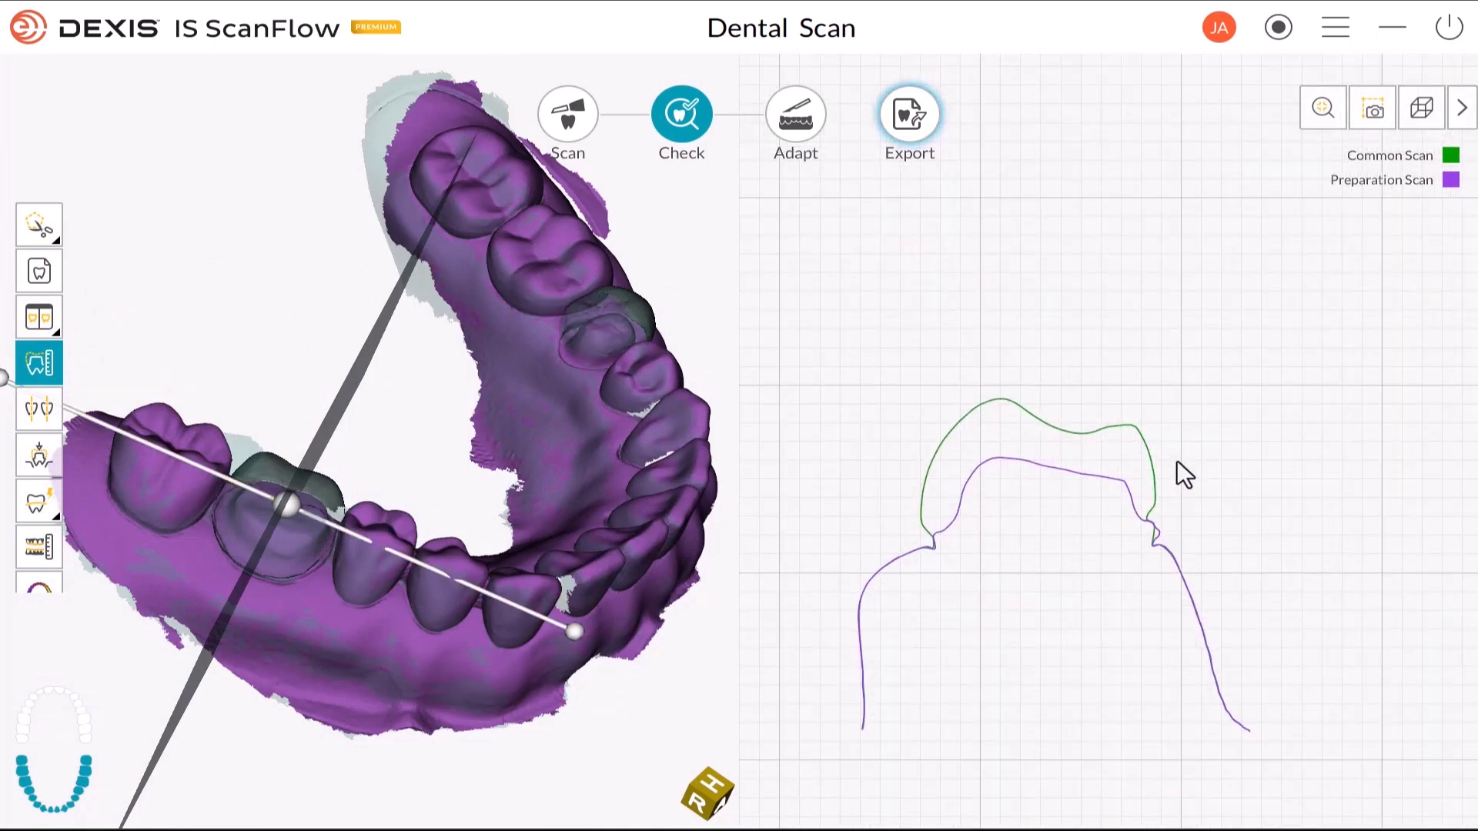
- Measure 2.749, 2.027 and 1.140 mm between the profiles, then close Cross Section
left_click_drag(969, 409, 989, 459)
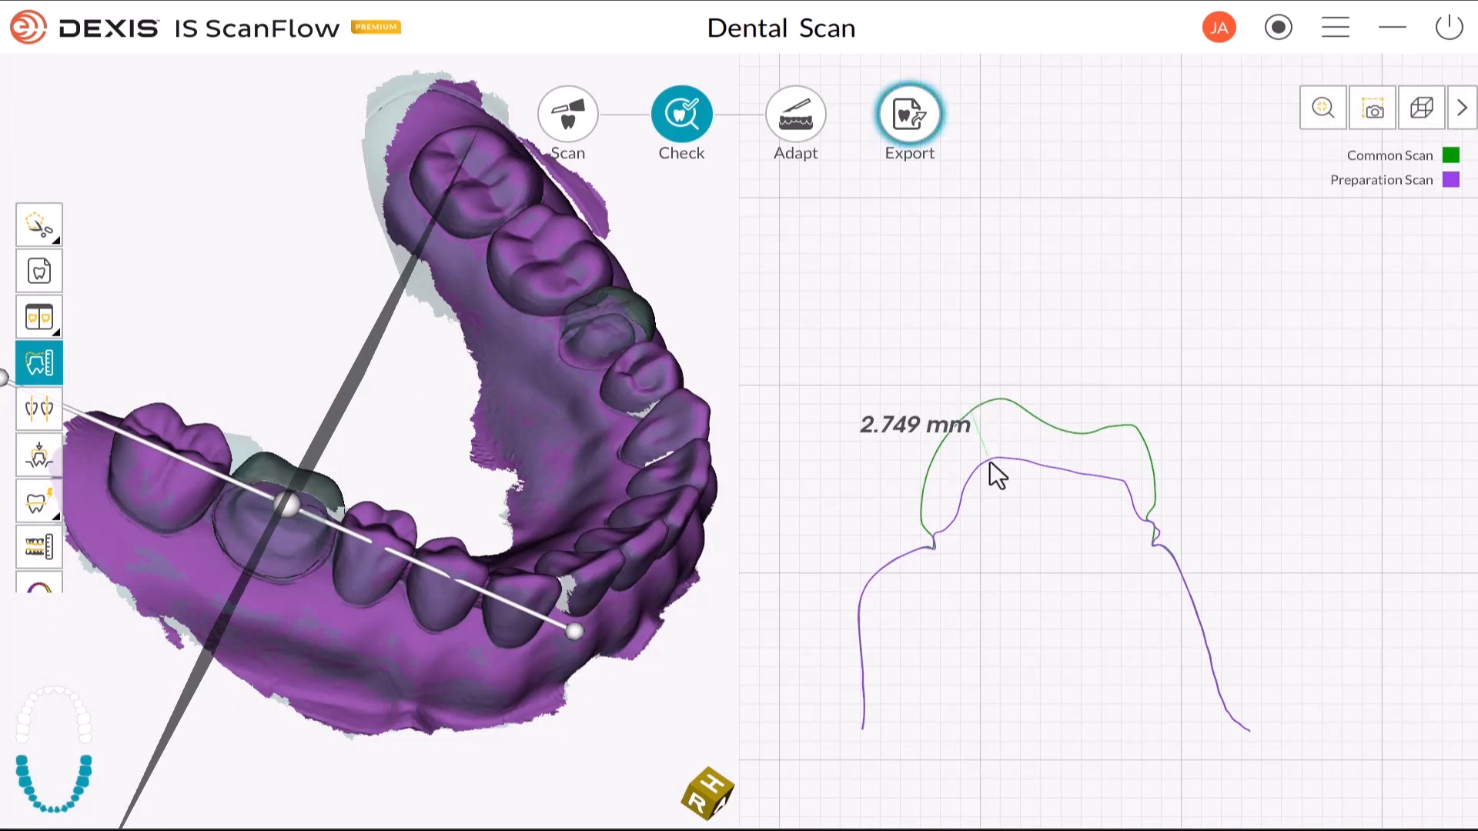
left_click_drag(1065, 431, 1054, 467)
left_click_drag(1156, 500, 1130, 502)
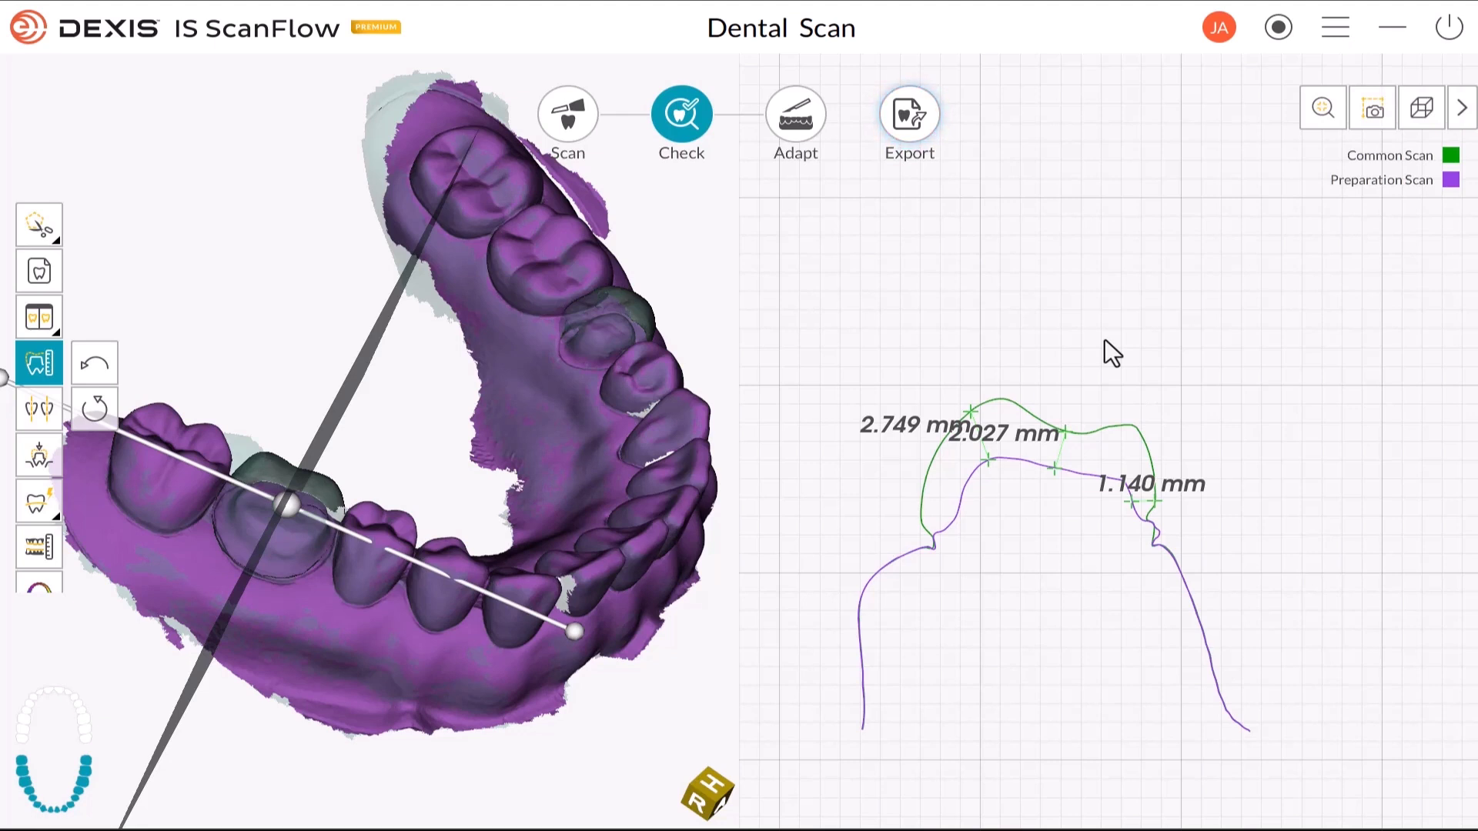
left_click(40, 368)
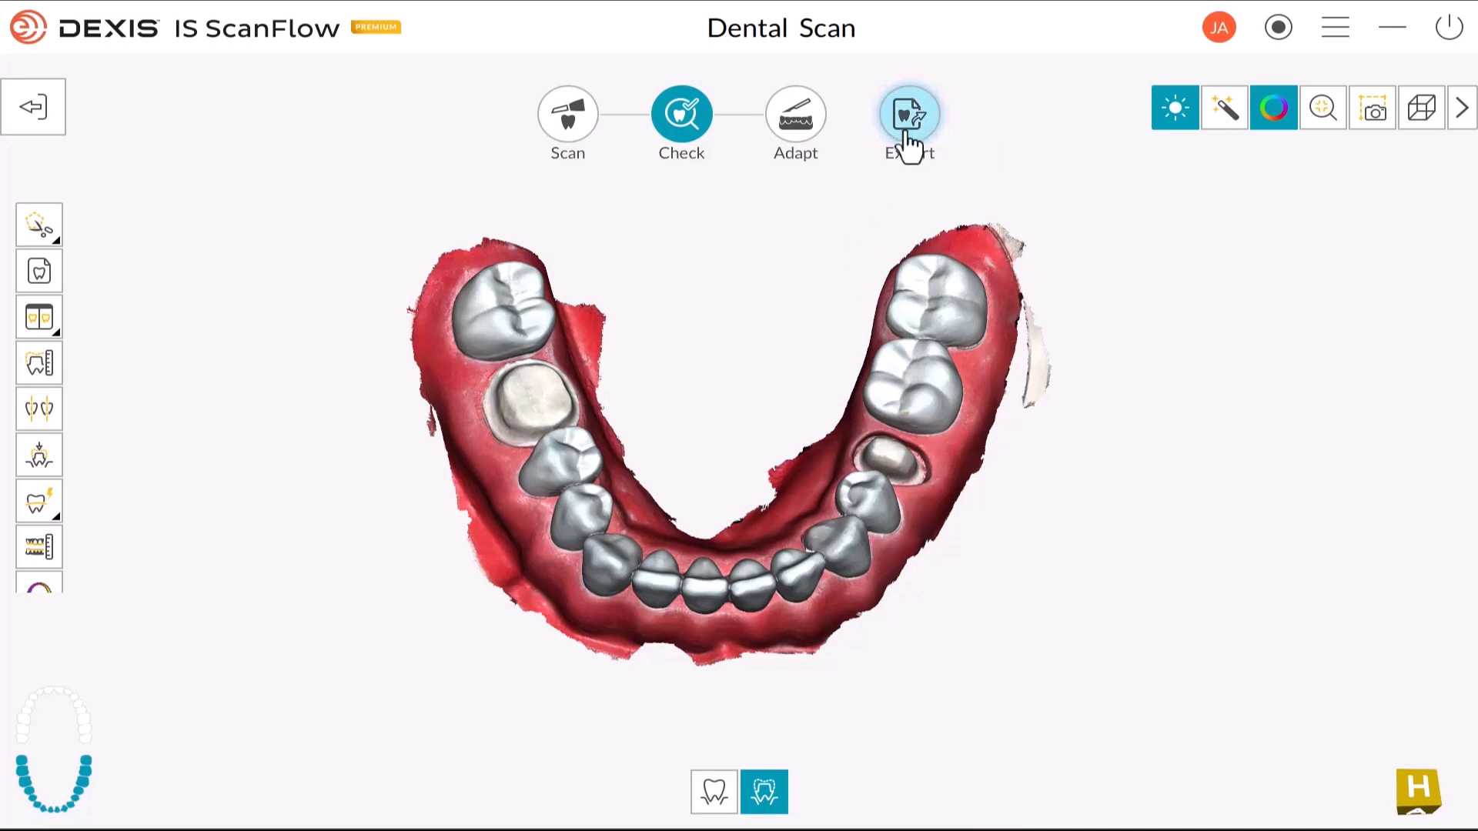
- Open Export and browse its Open with, Save as and 3D Printing pages
left_click(909, 123)
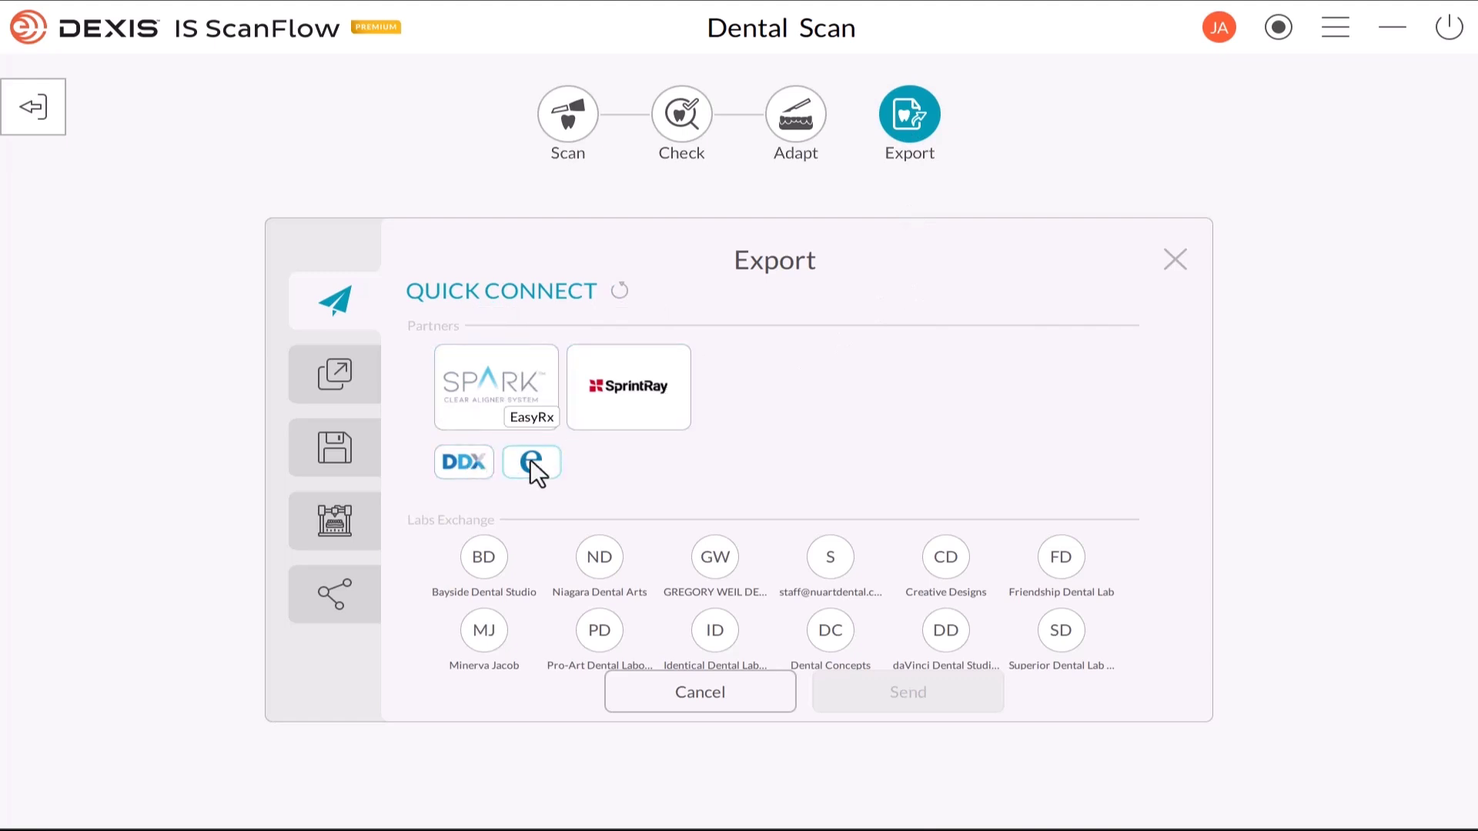
left_click(353, 391)
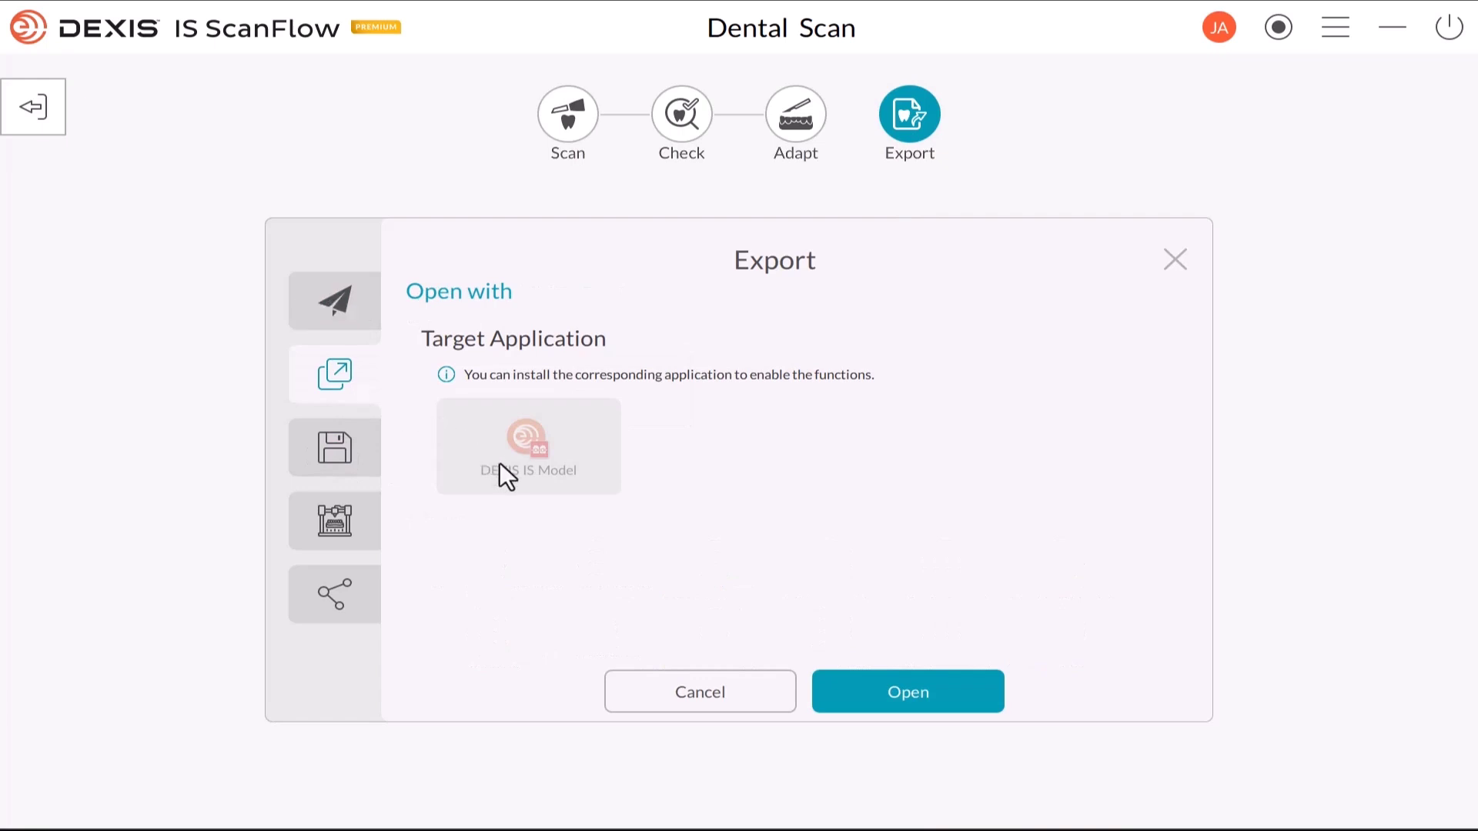
left_click(354, 448)
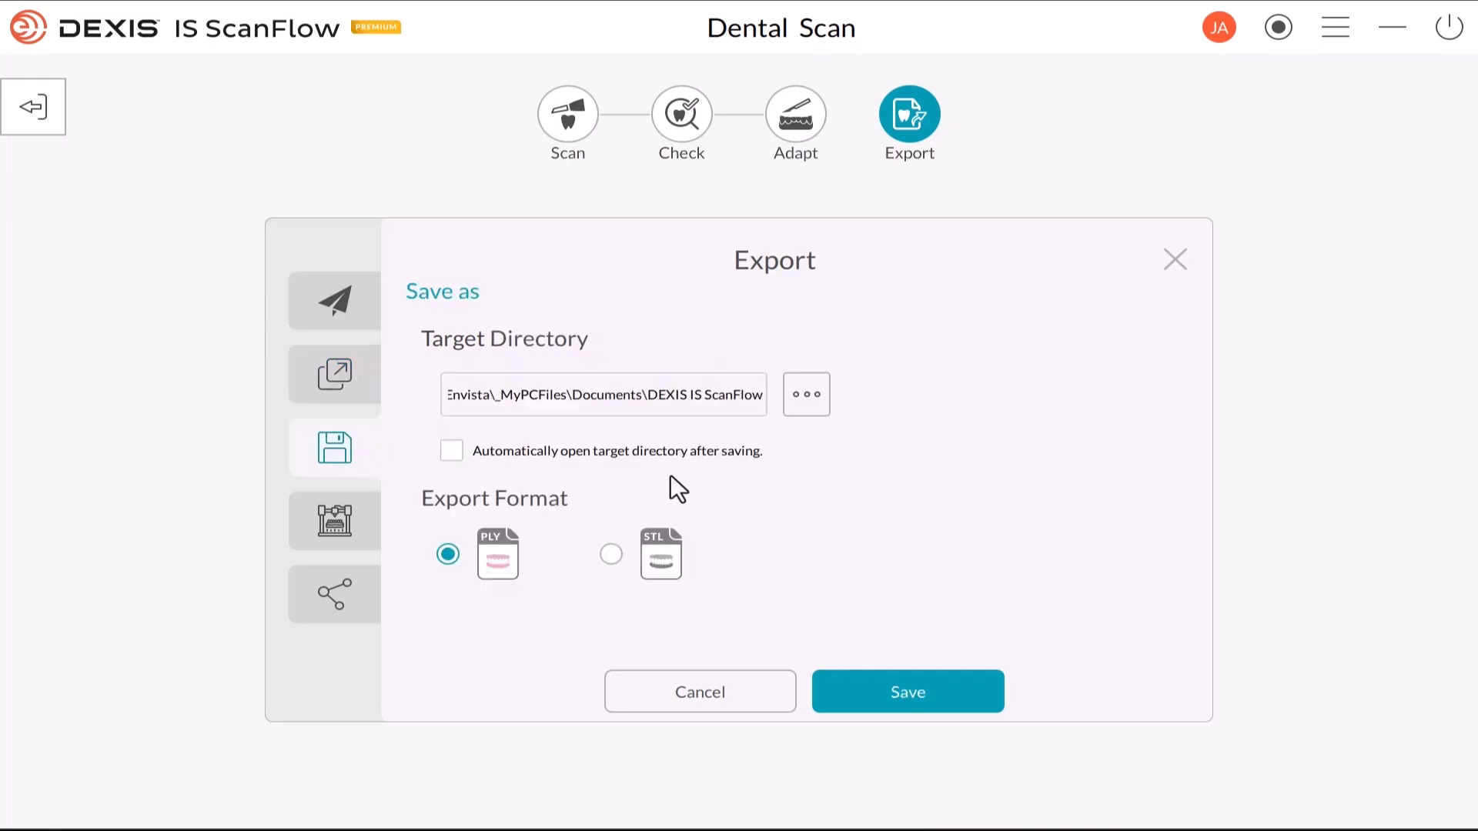
left_click(363, 520)
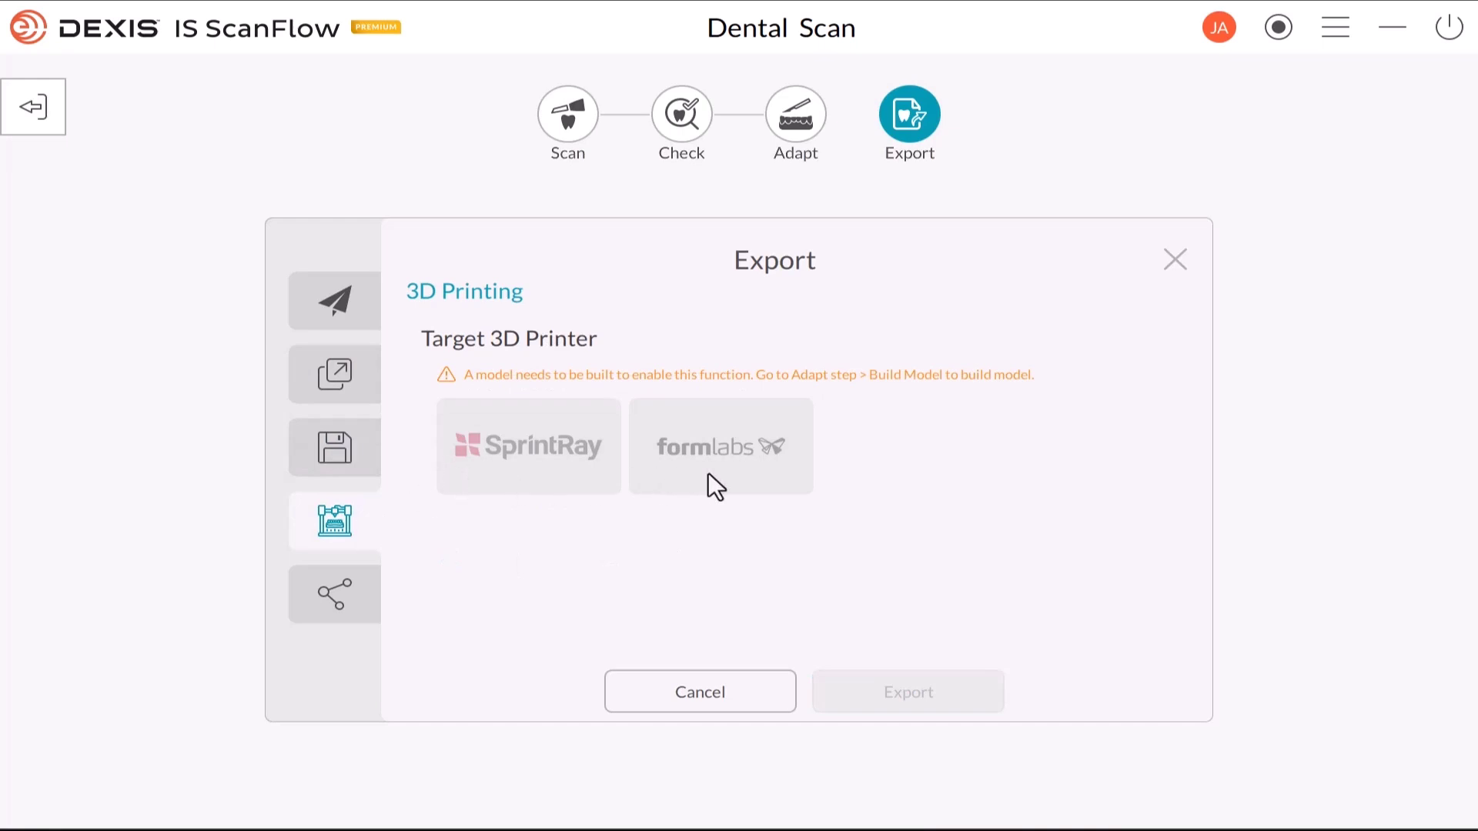
- On the Patient Report page, play and select the common-scan video, then mail it
left_click(354, 590)
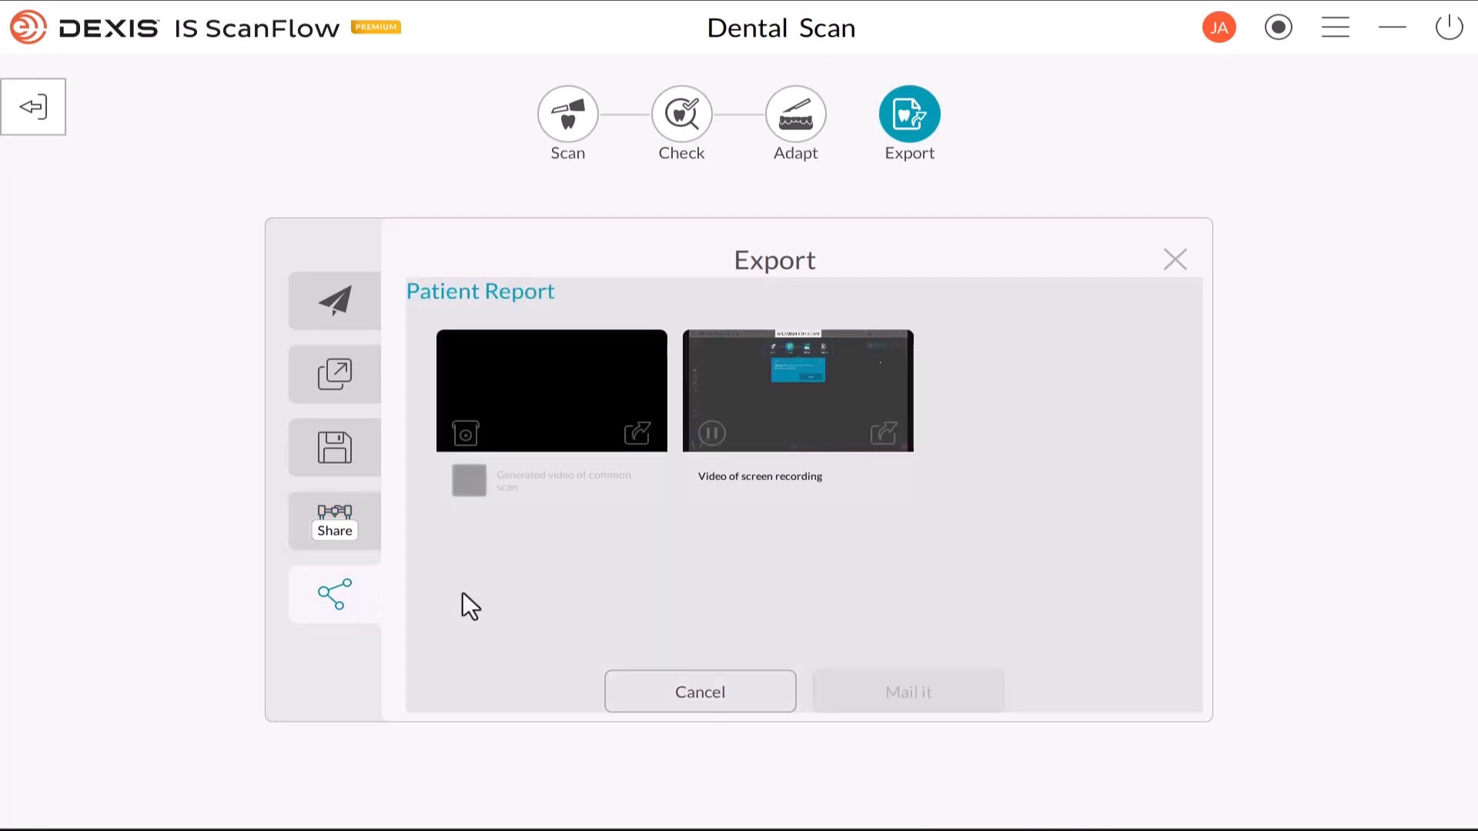
left_click(464, 435)
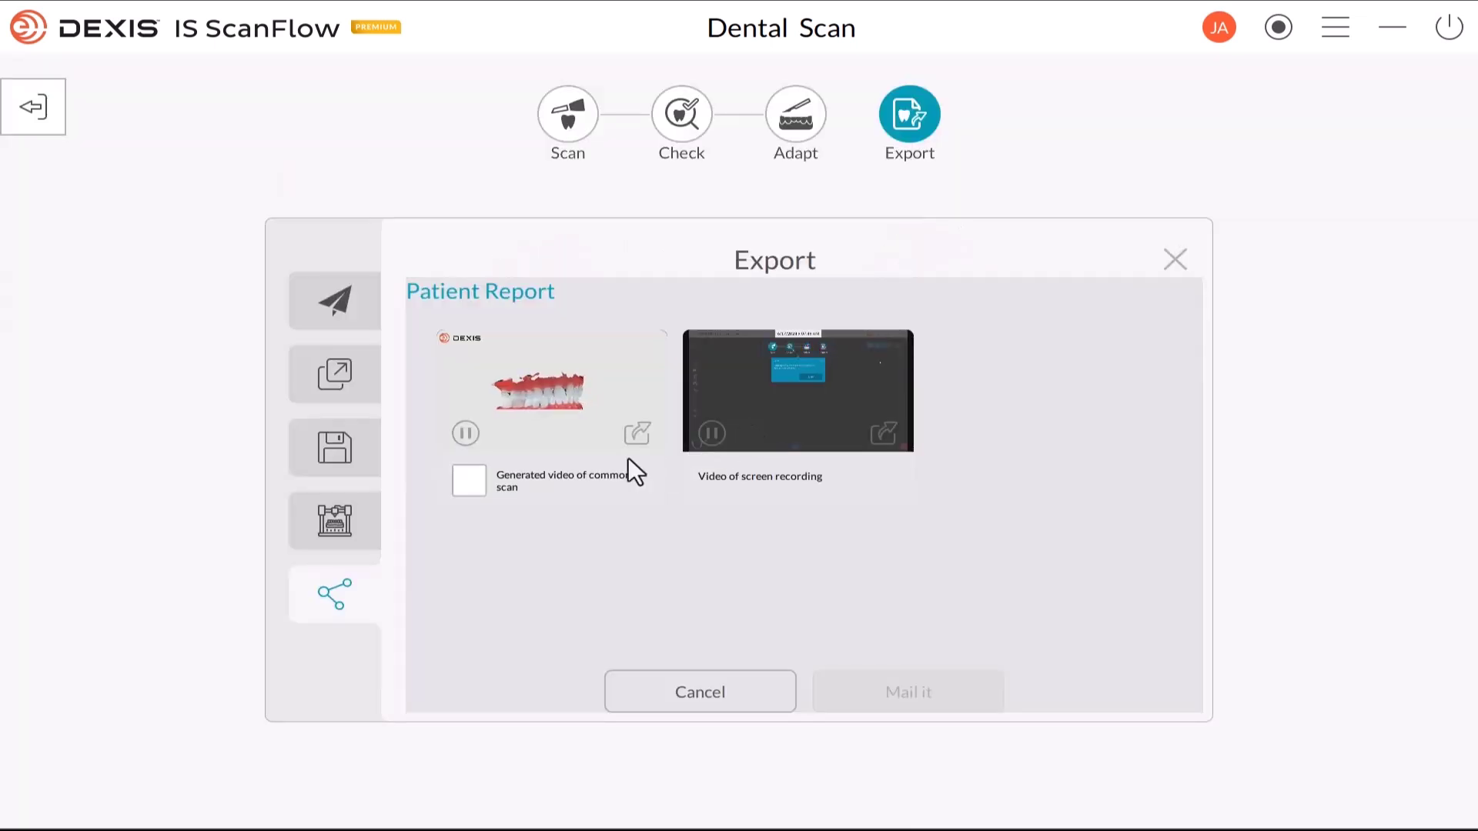
left_click(471, 484)
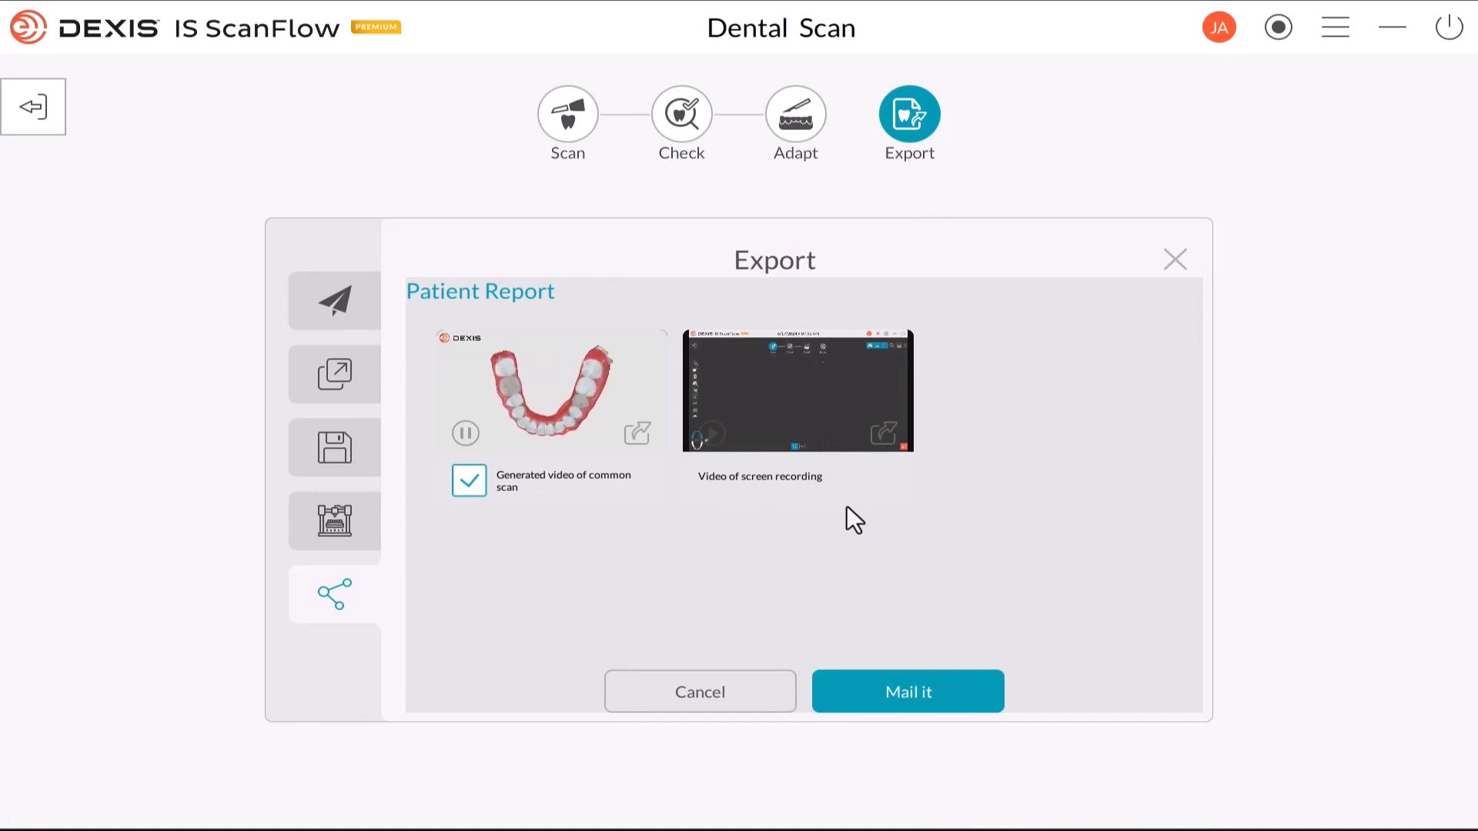
left_click(908, 693)
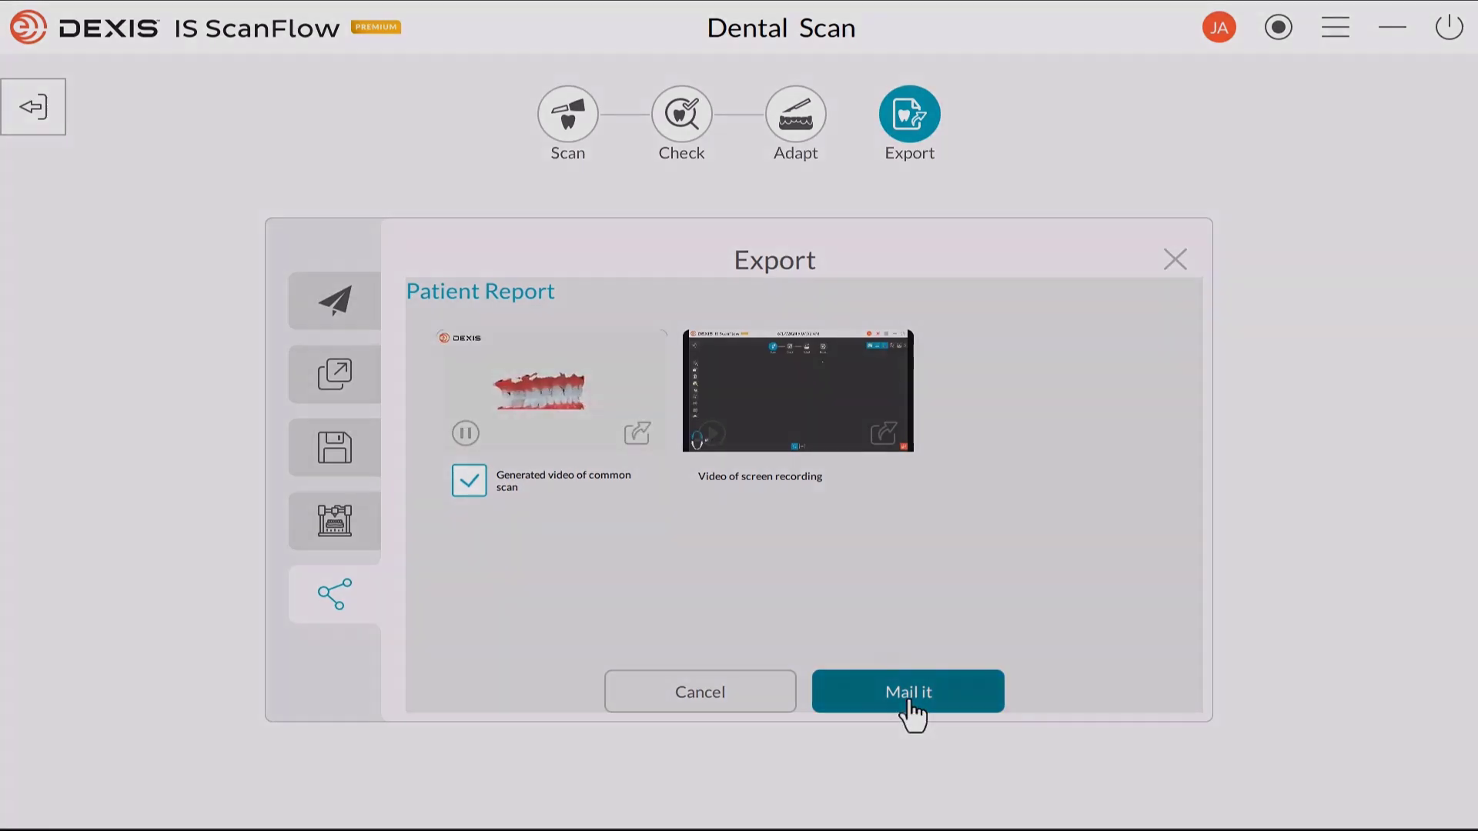